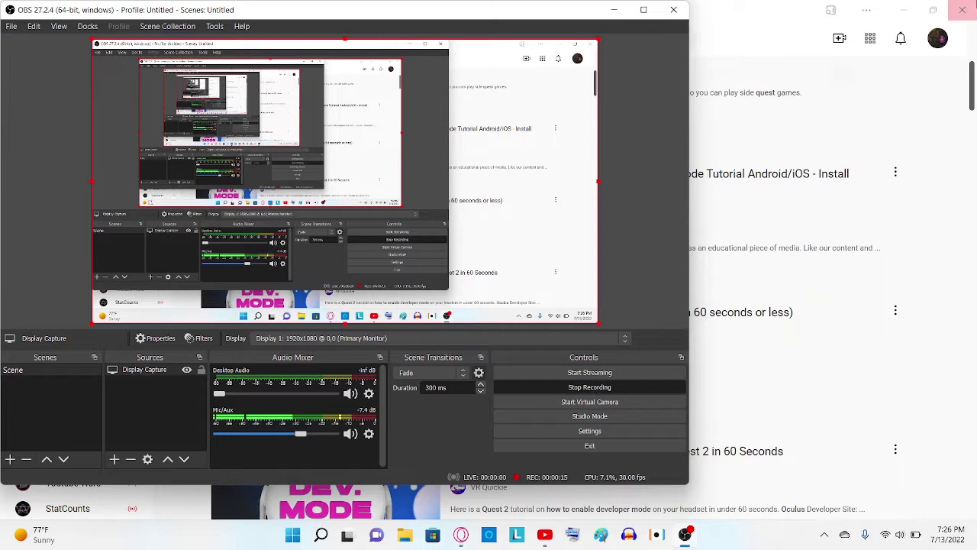
Bring the YouTube results for Quest 2 developer mode in front of OBS
{"action": "left_click", "coordinate": [770, 18]}
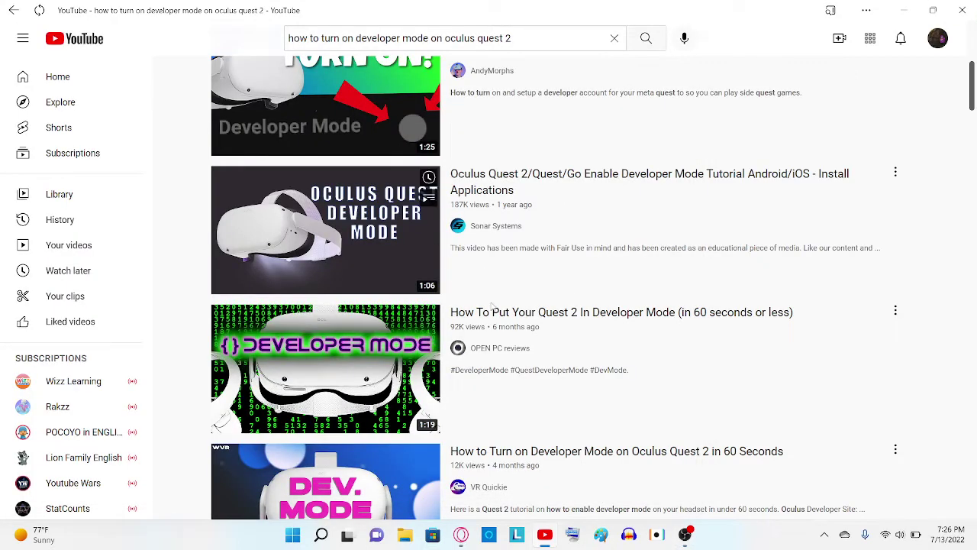
{"action": "mouse_move", "coordinate": [326, 107]}
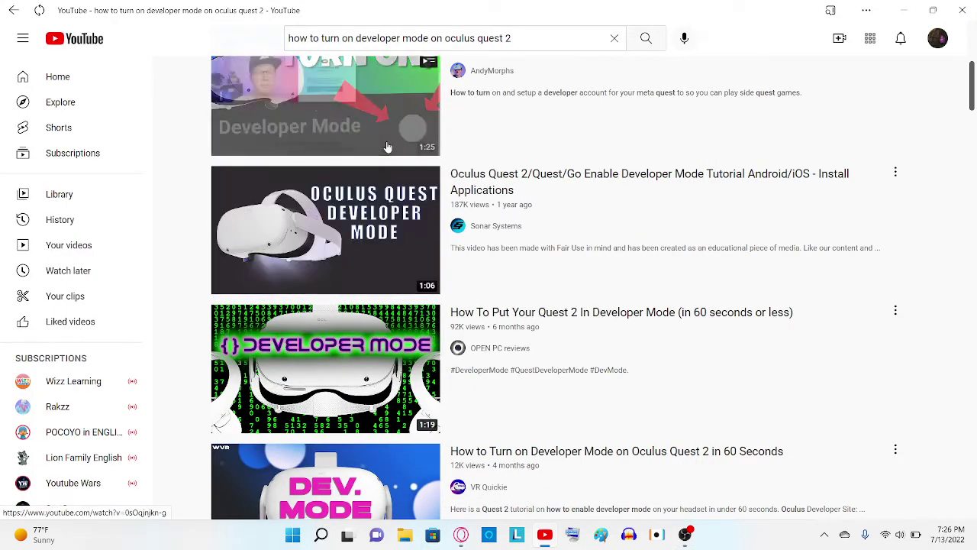
{"action": "scroll", "coordinate": [387, 147], "scroll_direction": "up", "scroll_amount": 1}
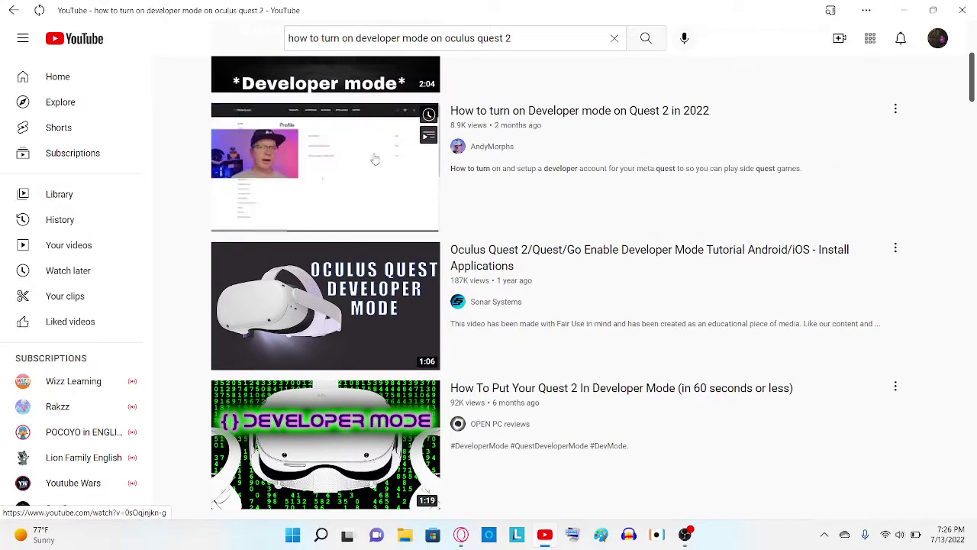
{"action": "mouse_move", "coordinate": [325, 368]}
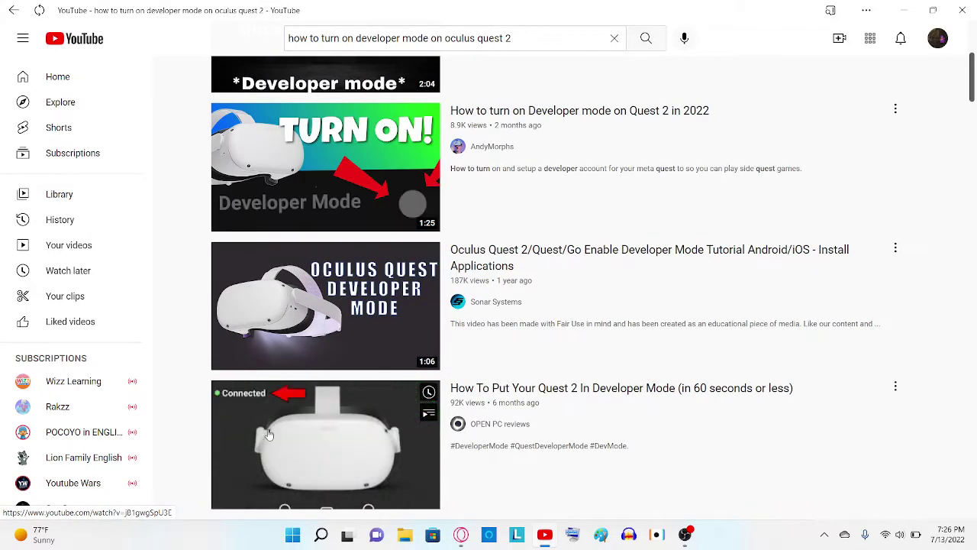
{"action": "scroll", "coordinate": [269, 434], "scroll_direction": "down", "scroll_amount": 1}
{"action": "right_click", "coordinate": [272, 407]}
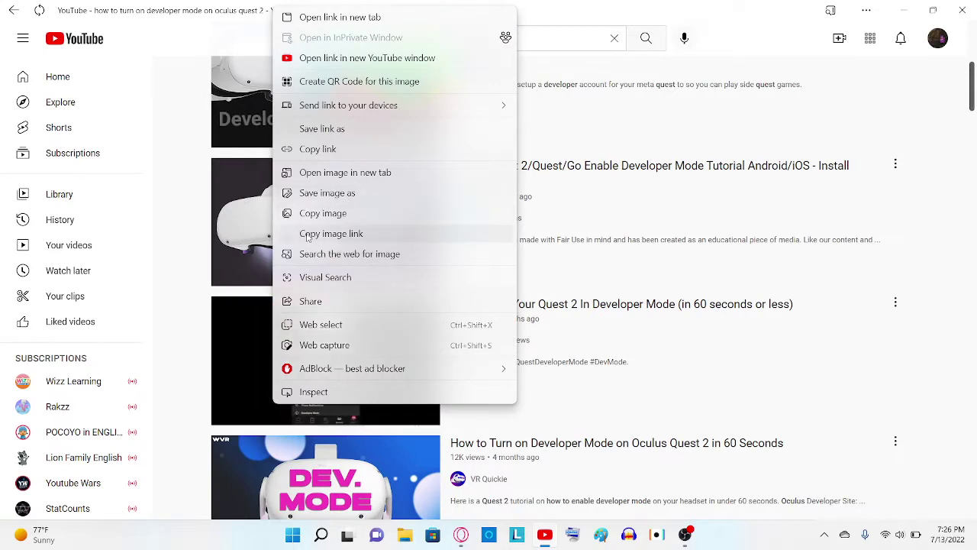
{"action": "left_click", "coordinate": [480, 413]}
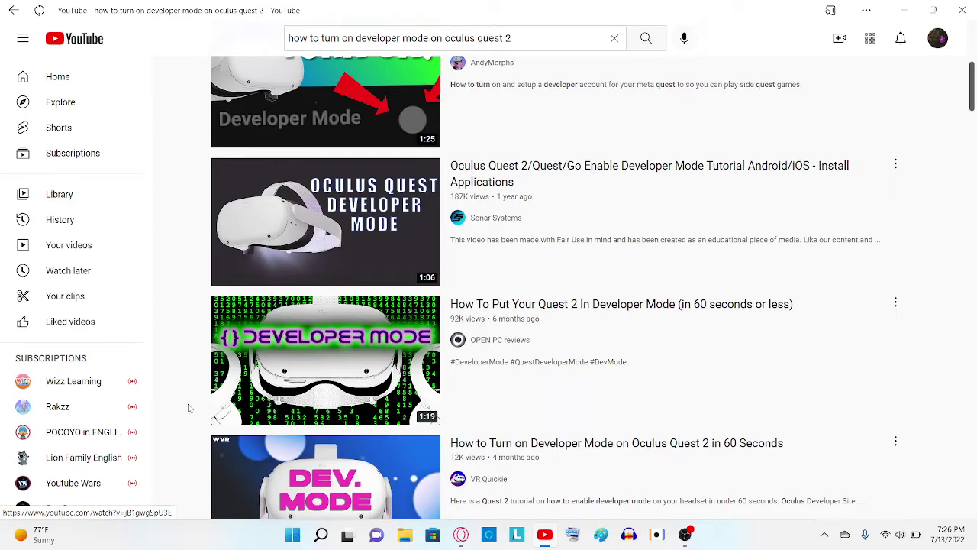
Load sidequestvr.com in a private Opera browsing window
{"action": "left_click", "coordinate": [461, 535]}
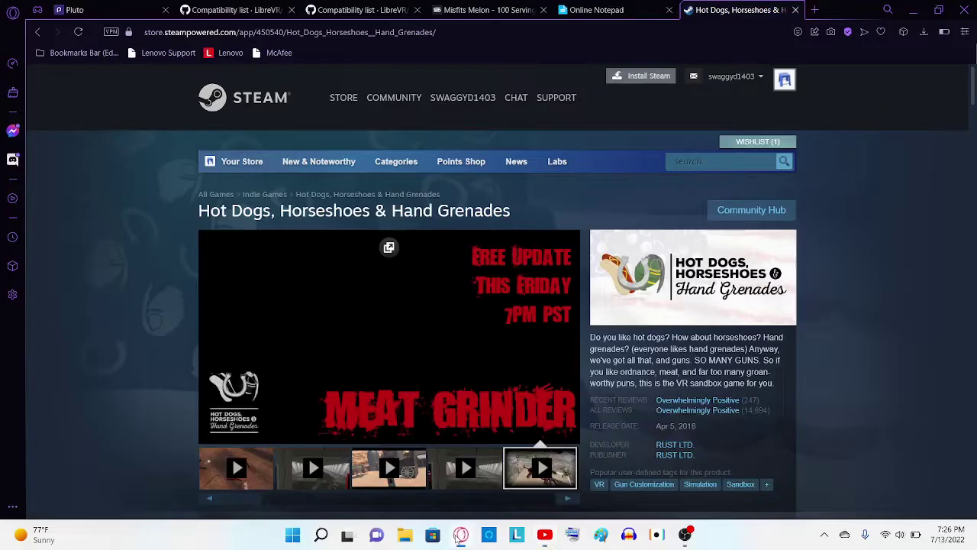
{"action": "left_click", "coordinate": [814, 9]}
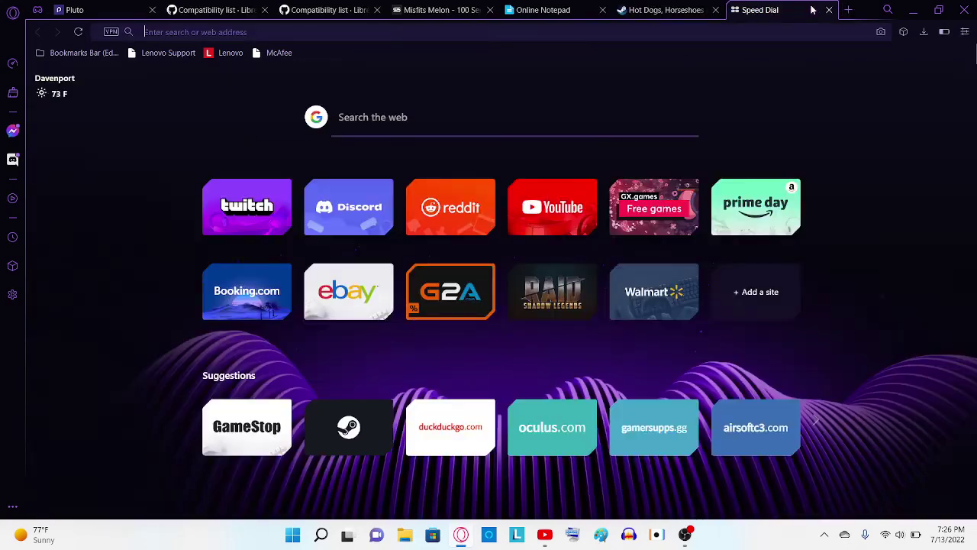
{"action": "left_click", "coordinate": [829, 10]}
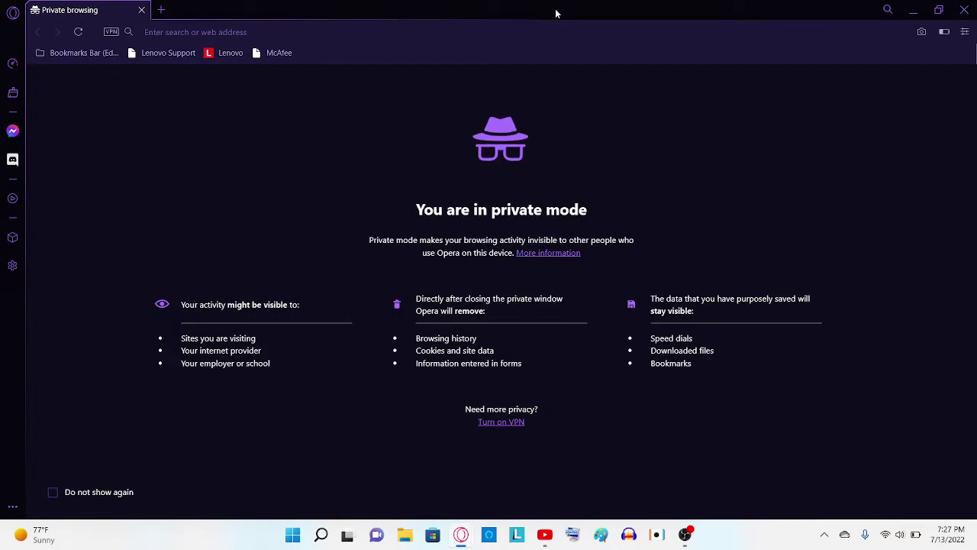
{"action": "type", "text": "side"}
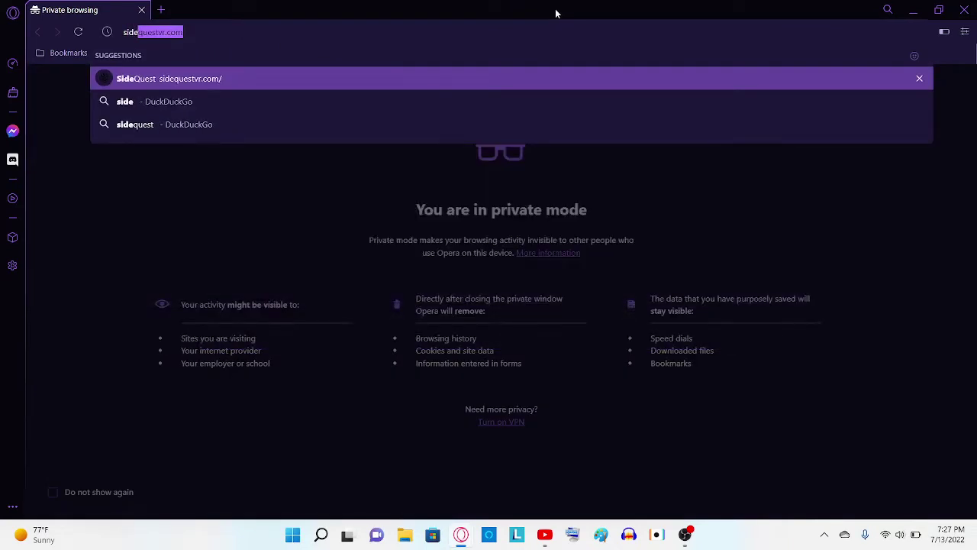
{"action": "type", "text": "ques"}
{"action": "key", "text": "Return"}
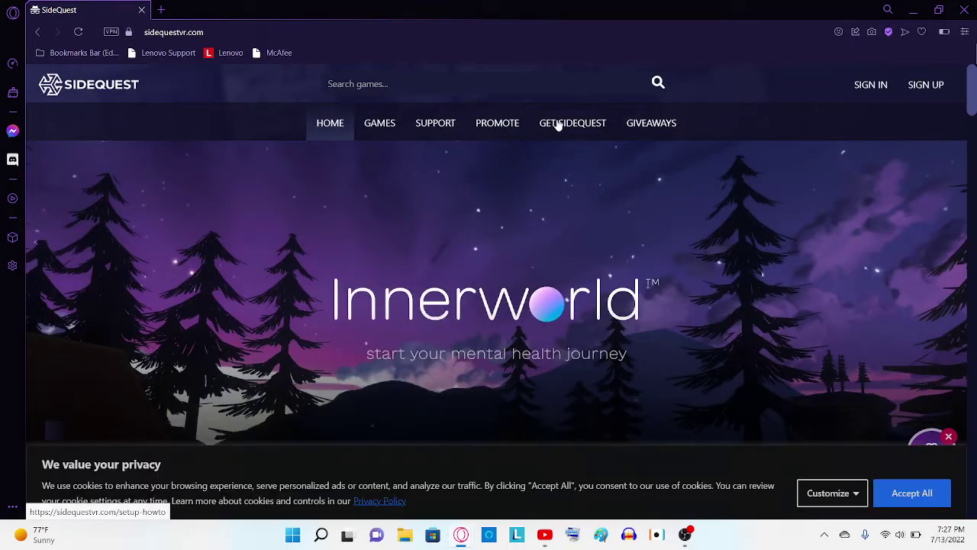
Open the Download SideQuest page and accept all cookies
{"action": "left_click", "coordinate": [558, 124]}
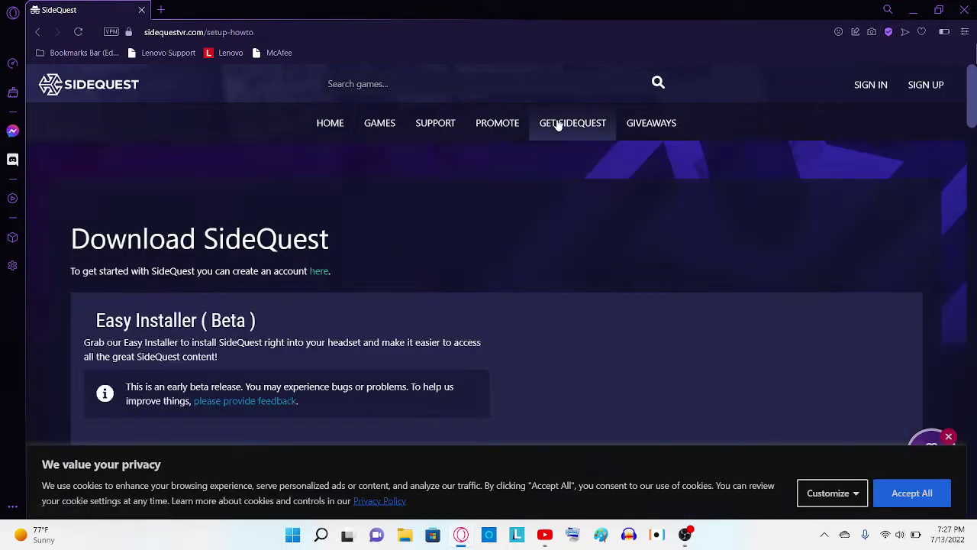
{"action": "scroll", "coordinate": [243, 368], "scroll_direction": "down", "scroll_amount": 1}
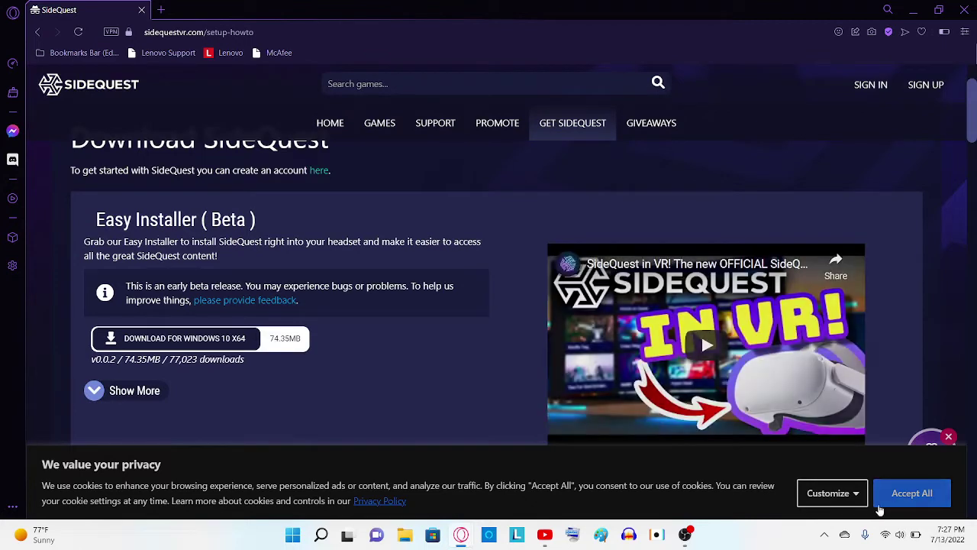
{"action": "left_click", "coordinate": [913, 493]}
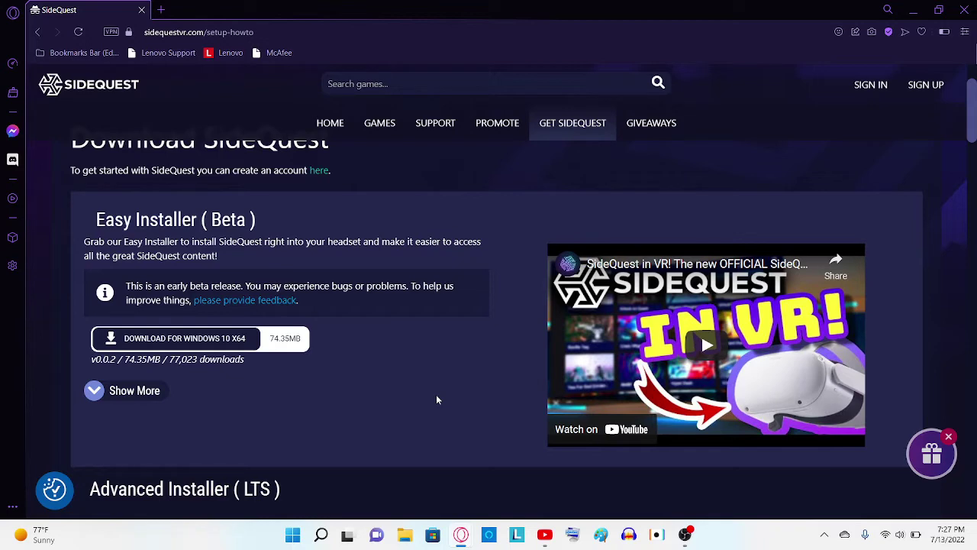
Reveal the macOS and Linux desktop download options under Desktop Download
{"action": "scroll", "coordinate": [436, 398], "scroll_direction": "down", "scroll_amount": 2}
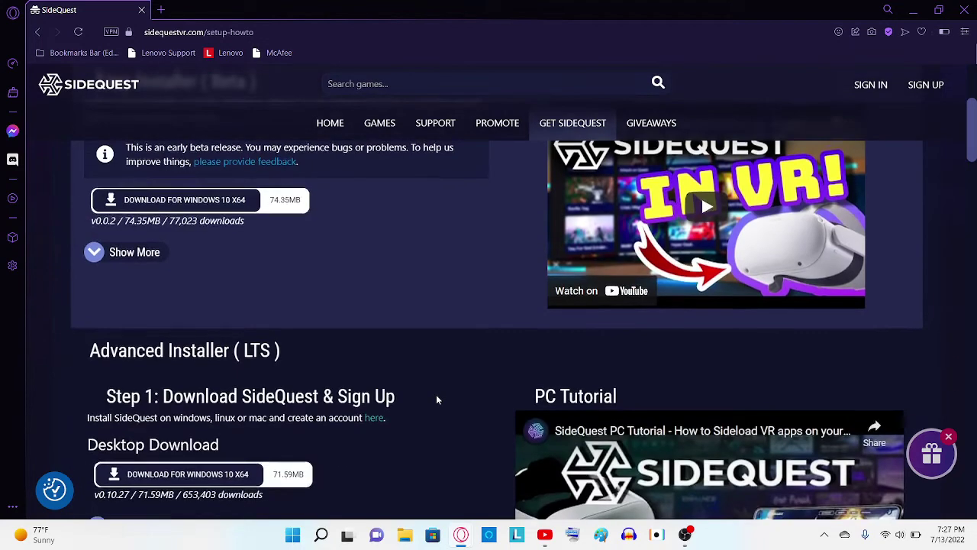
{"action": "scroll", "coordinate": [437, 398], "scroll_direction": "down", "scroll_amount": 1}
{"action": "scroll", "coordinate": [436, 398], "scroll_direction": "down", "scroll_amount": 2}
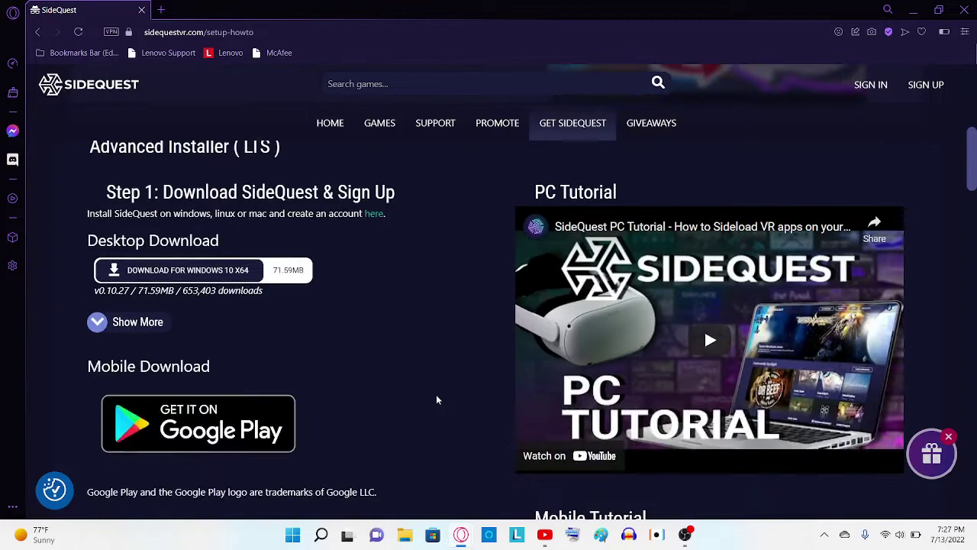
{"action": "left_click", "coordinate": [118, 320]}
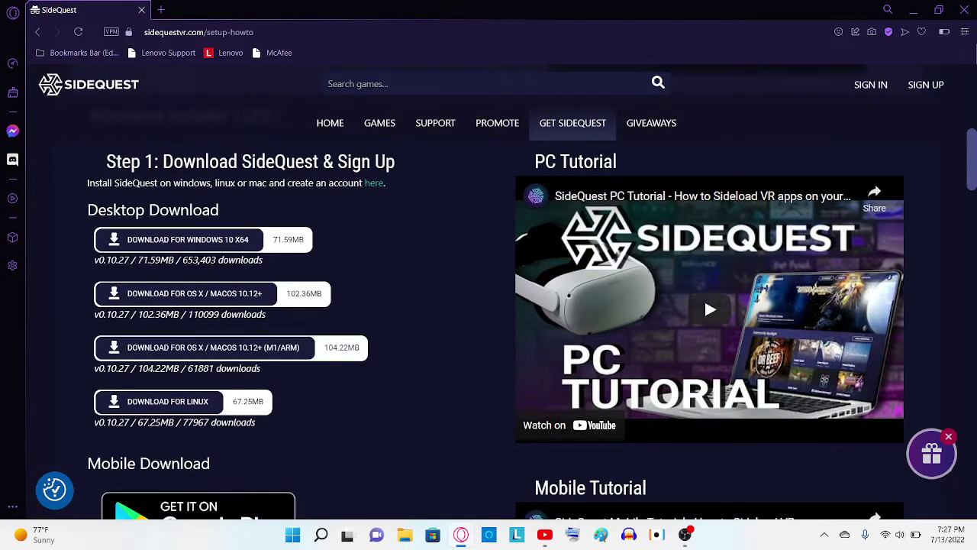
{"action": "scroll", "coordinate": [352, 479], "scroll_direction": "up", "scroll_amount": 3}
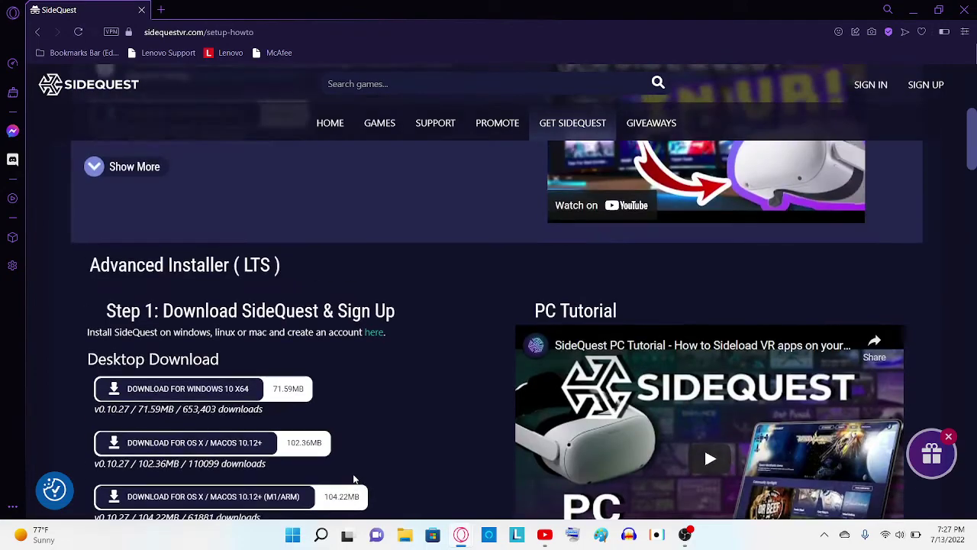
{"action": "scroll", "coordinate": [352, 479], "scroll_direction": "up", "scroll_amount": 2}
{"action": "scroll", "coordinate": [353, 479], "scroll_direction": "up", "scroll_amount": 3}
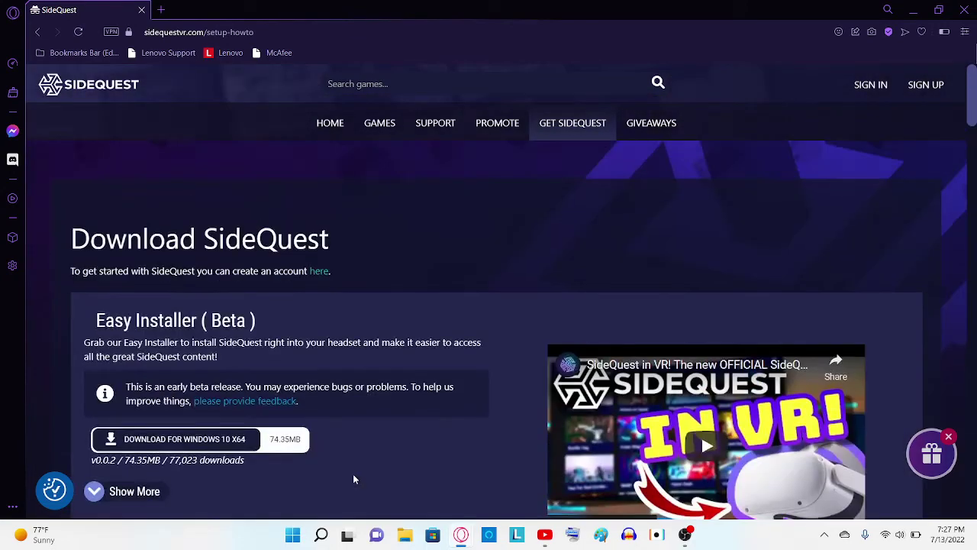
Minimize the YouTube browser and the OBS recorder so the SideQuest app shows
{"action": "left_click", "coordinate": [939, 11]}
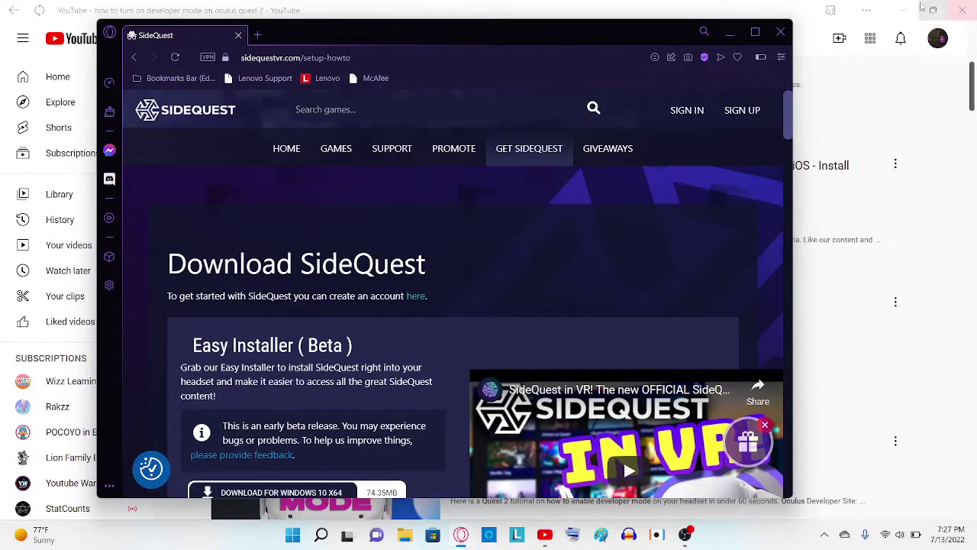
{"action": "left_click", "coordinate": [903, 9]}
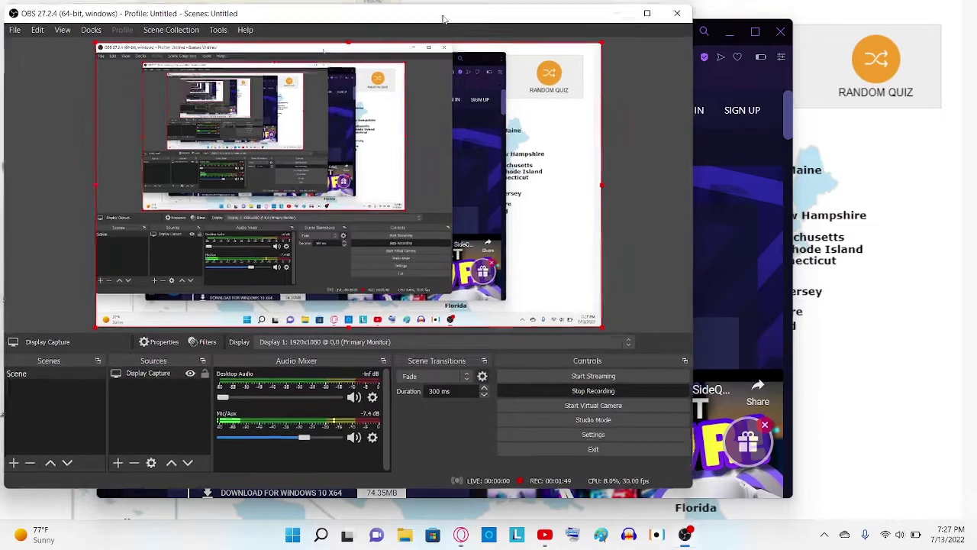
{"action": "left_click_drag", "start_coordinate": [447, 13], "coordinate": [450, 19]}
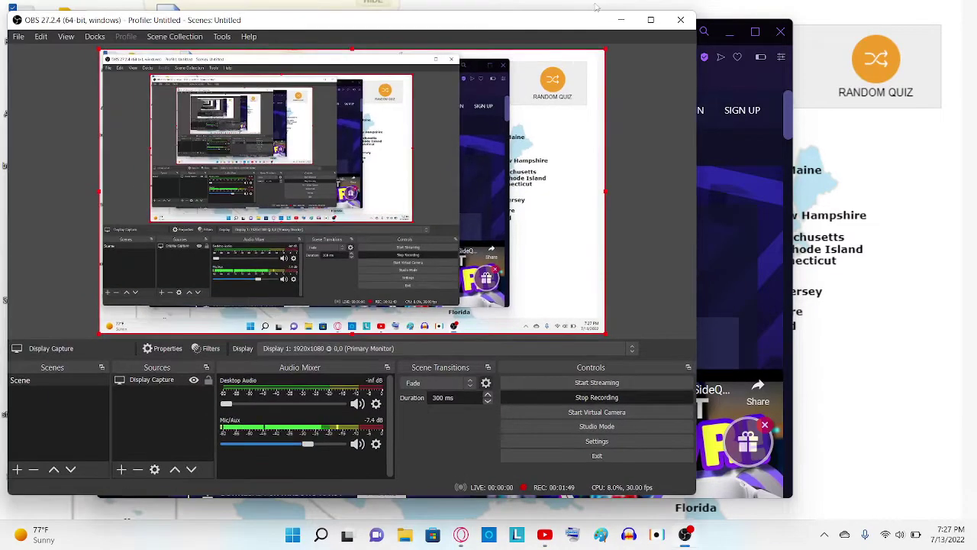
{"action": "left_click", "coordinate": [617, 16]}
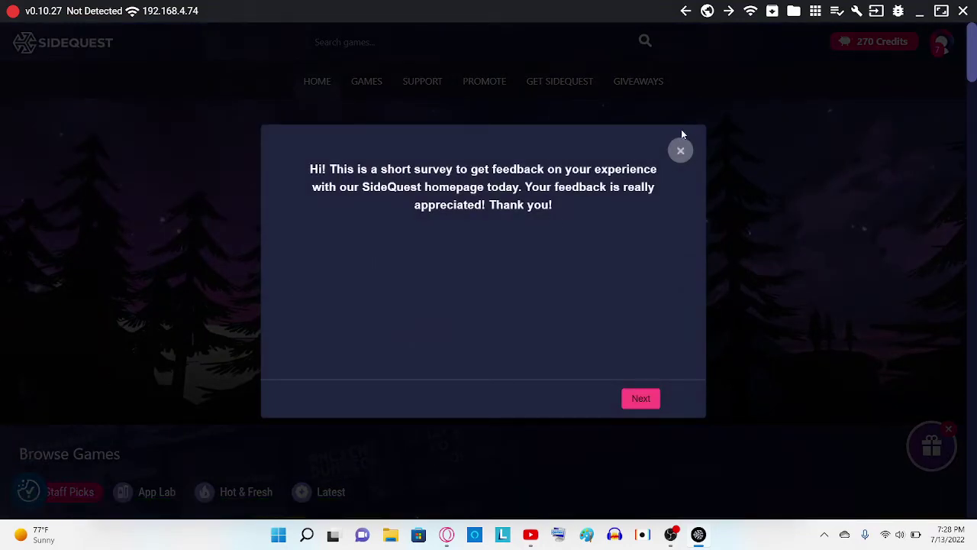
Dismiss the feedback survey popup over the SideQuest home page
{"action": "left_click", "coordinate": [681, 150]}
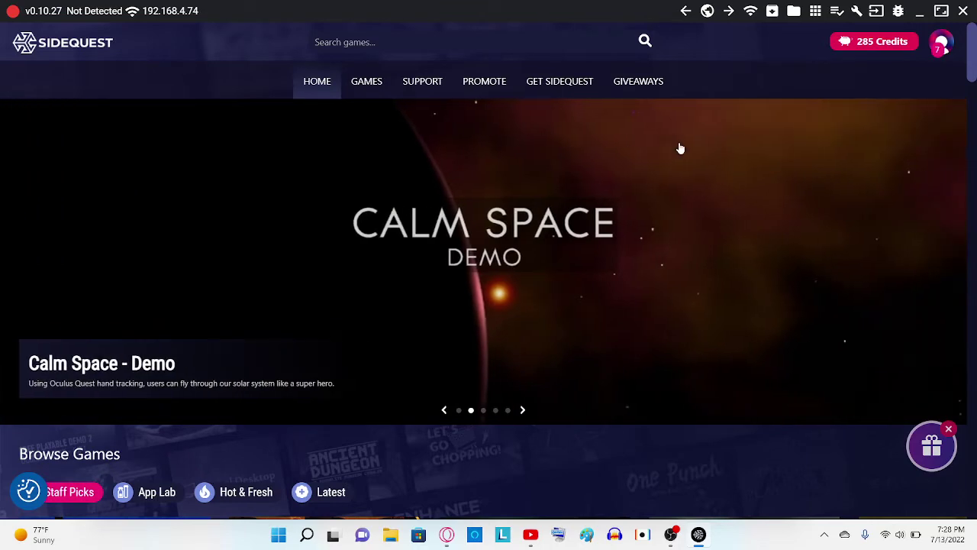
Scroll the SideQuest home page, then go to the Games catalogue
{"action": "scroll", "coordinate": [428, 166], "scroll_direction": "down", "scroll_amount": 3}
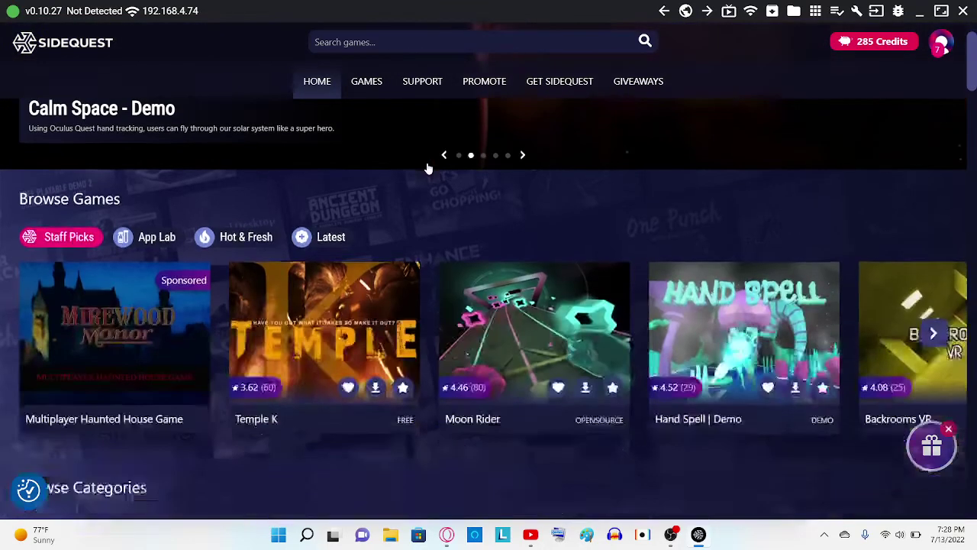
{"action": "scroll", "coordinate": [428, 165], "scroll_direction": "down", "scroll_amount": 3}
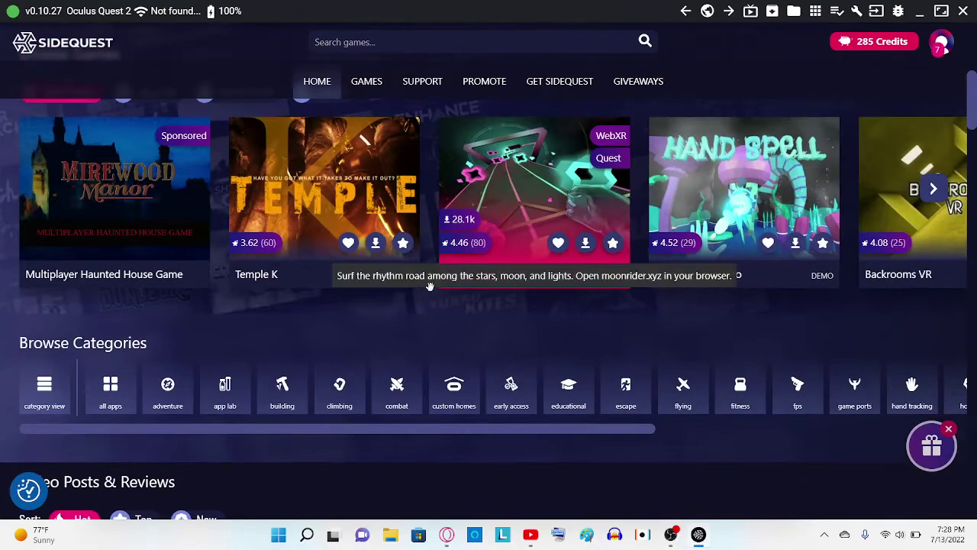
{"action": "scroll", "coordinate": [427, 275], "scroll_direction": "down", "scroll_amount": 2}
{"action": "scroll", "coordinate": [422, 308], "scroll_direction": "down", "scroll_amount": 3}
{"action": "scroll", "coordinate": [422, 308], "scroll_direction": "up", "scroll_amount": 2}
{"action": "scroll", "coordinate": [422, 308], "scroll_direction": "up", "scroll_amount": 4}
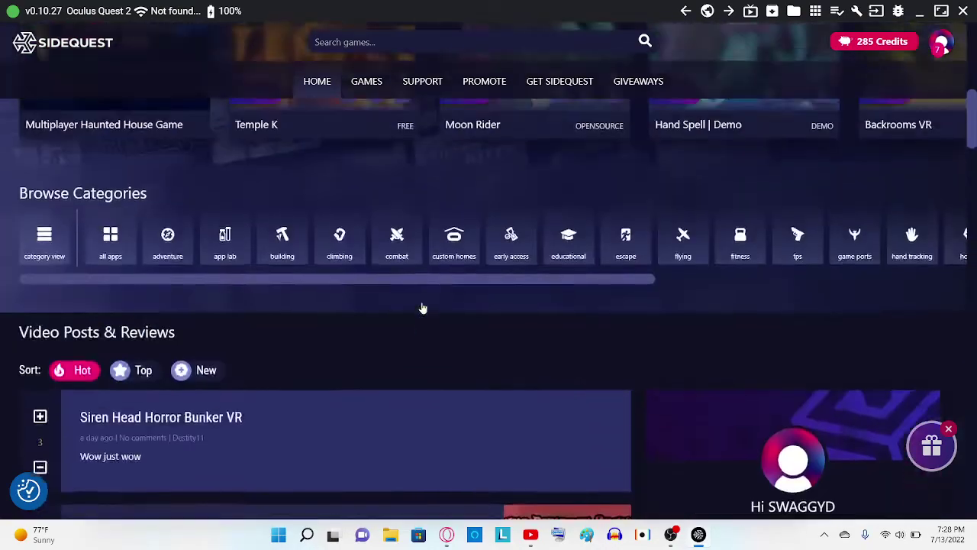
{"action": "scroll", "coordinate": [422, 308], "scroll_direction": "up", "scroll_amount": 5}
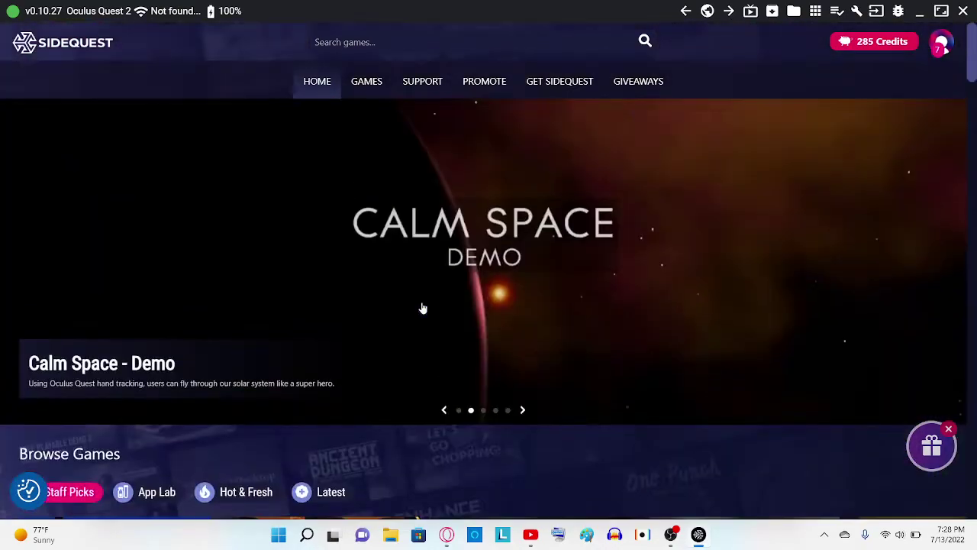
{"action": "left_click", "coordinate": [374, 81]}
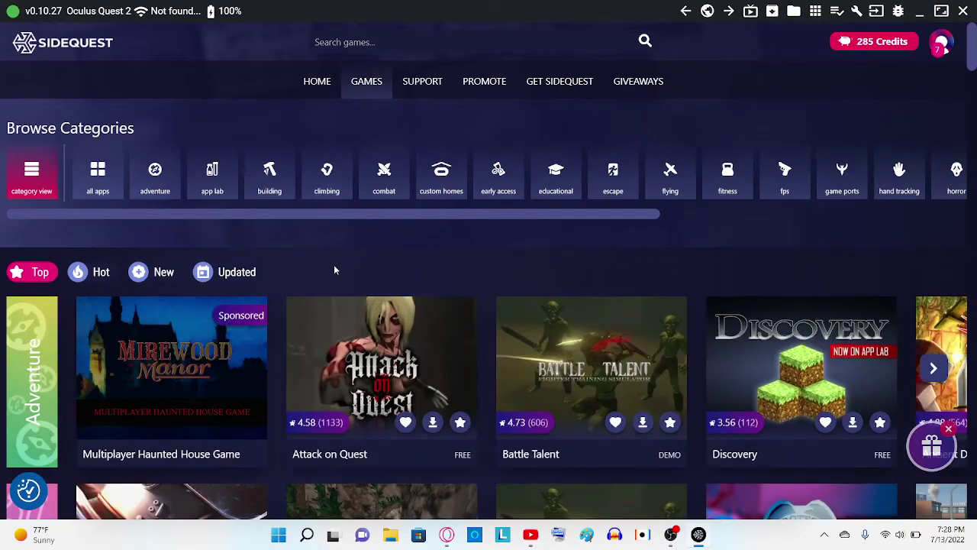
Scroll through the Games carousels to find HAX and open its page
{"action": "scroll", "coordinate": [334, 270], "scroll_direction": "down", "scroll_amount": 2}
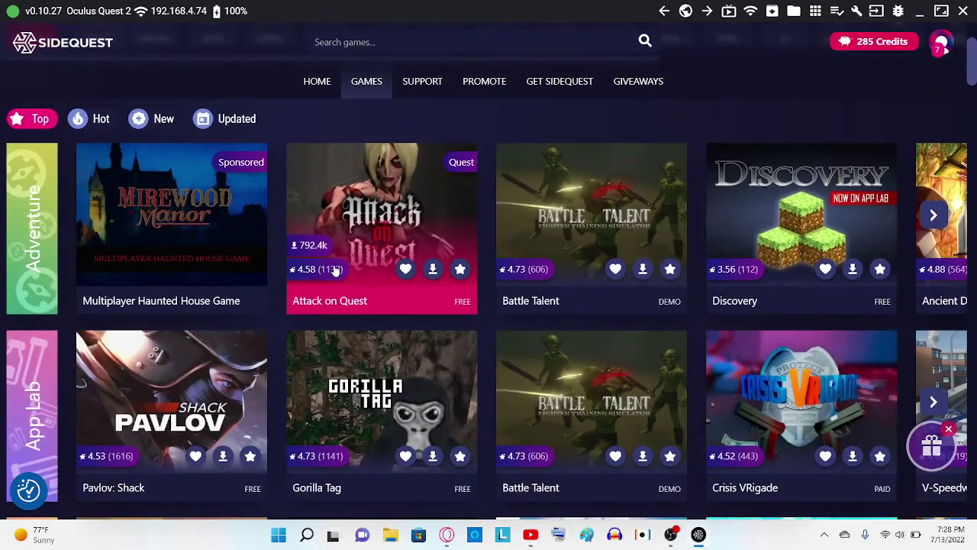
{"action": "scroll", "coordinate": [493, 333], "scroll_direction": "down", "scroll_amount": 2}
{"action": "scroll", "coordinate": [493, 334], "scroll_direction": "down", "scroll_amount": 2}
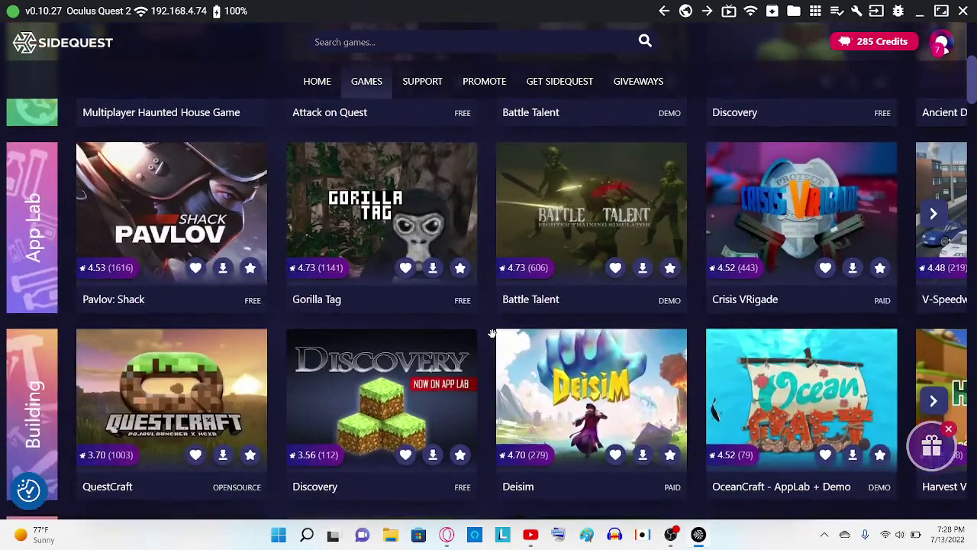
{"action": "scroll", "coordinate": [539, 330], "scroll_direction": "right", "scroll_amount": 3}
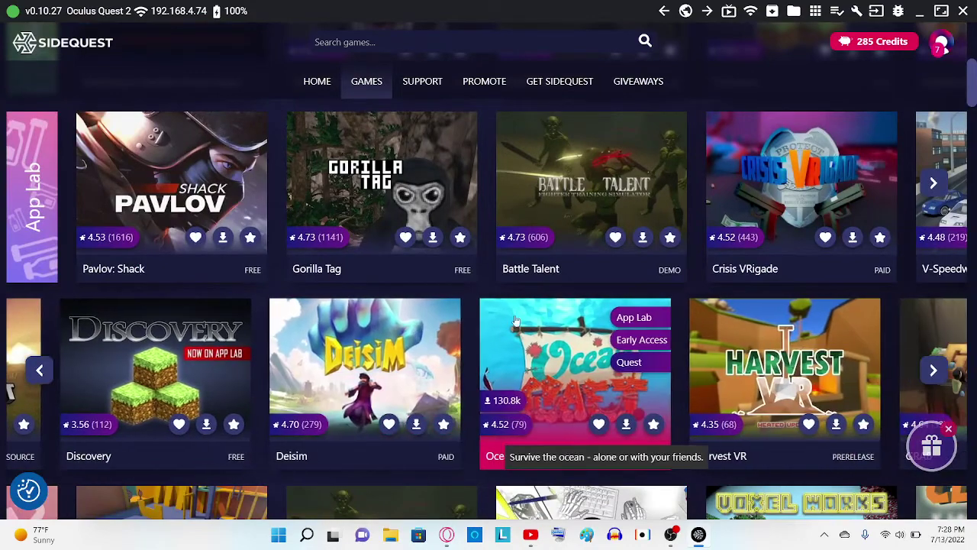
{"action": "scroll", "coordinate": [451, 277], "scroll_direction": "right", "scroll_amount": 2}
{"action": "scroll", "coordinate": [450, 277], "scroll_direction": "right", "scroll_amount": 2}
{"action": "scroll", "coordinate": [450, 277], "scroll_direction": "right", "scroll_amount": 1}
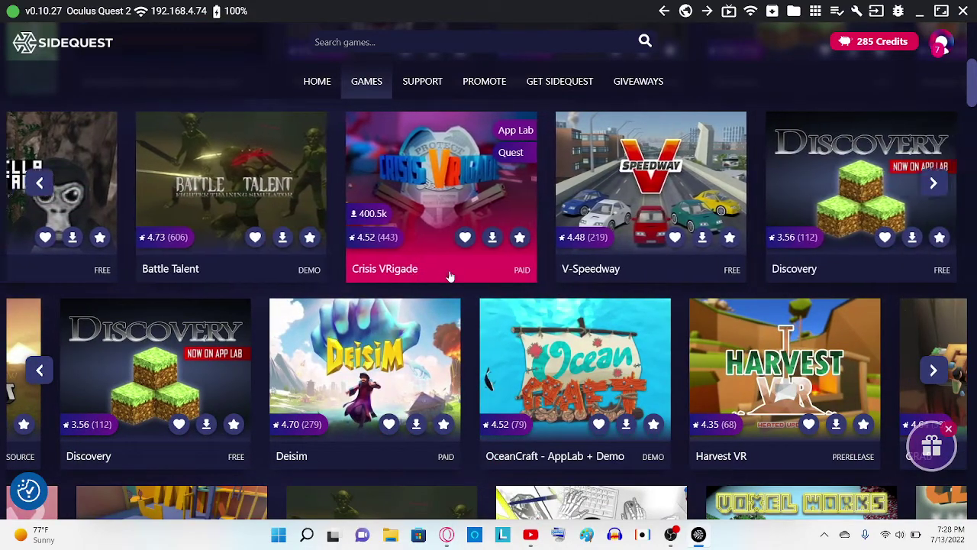
{"action": "scroll", "coordinate": [450, 277], "scroll_direction": "right", "scroll_amount": 1}
{"action": "scroll", "coordinate": [450, 276], "scroll_direction": "right", "scroll_amount": 1}
{"action": "scroll", "coordinate": [451, 277], "scroll_direction": "right", "scroll_amount": 1}
{"action": "scroll", "coordinate": [450, 277], "scroll_direction": "right", "scroll_amount": 1}
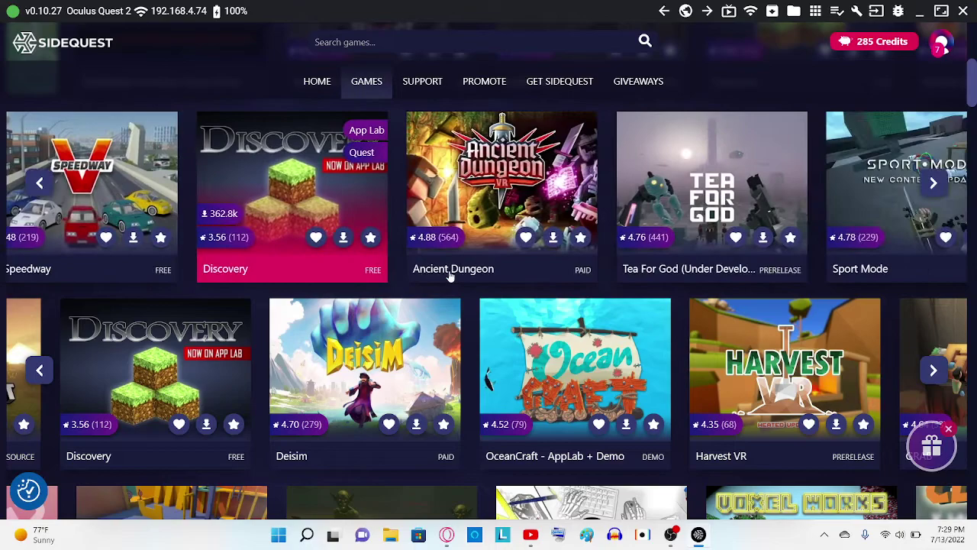
{"action": "scroll", "coordinate": [451, 276], "scroll_direction": "right", "scroll_amount": 1}
{"action": "scroll", "coordinate": [450, 277], "scroll_direction": "down", "scroll_amount": 2}
{"action": "scroll", "coordinate": [450, 277], "scroll_direction": "up", "scroll_amount": 3}
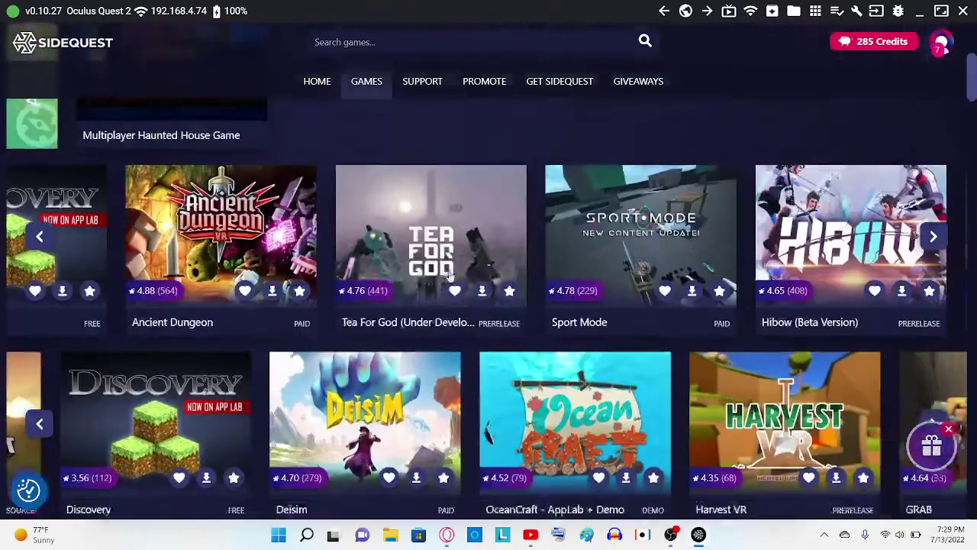
{"action": "scroll", "coordinate": [450, 276], "scroll_direction": "right", "scroll_amount": 2}
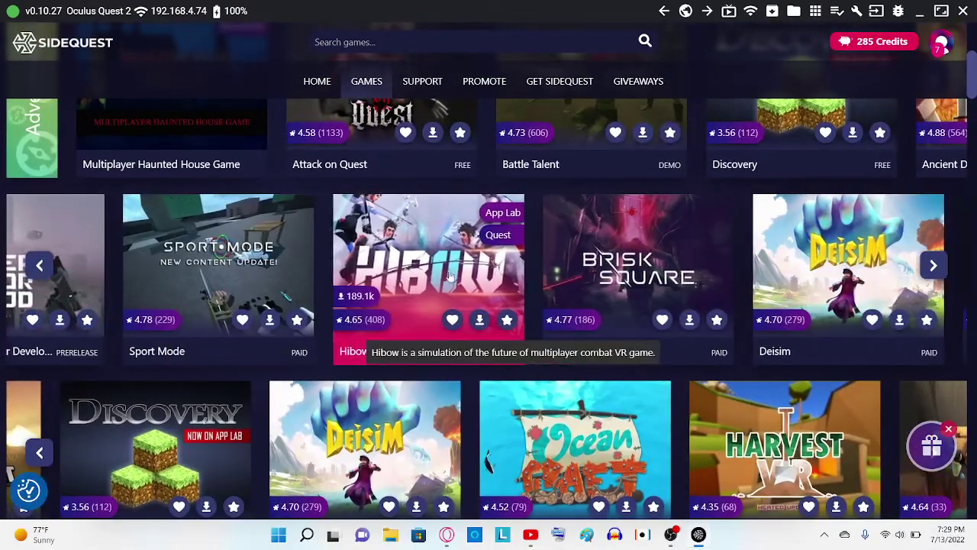
{"action": "scroll", "coordinate": [497, 287], "scroll_direction": "right", "scroll_amount": 1}
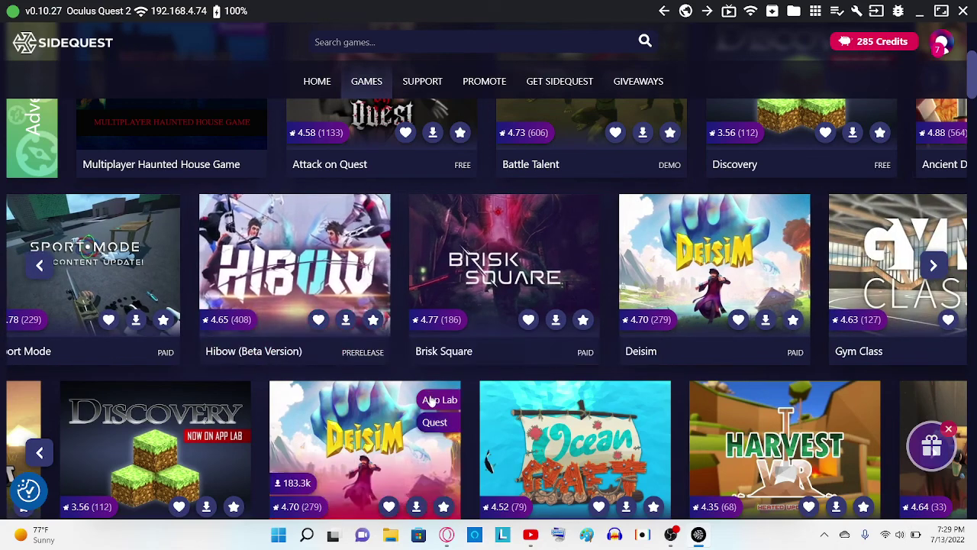
{"action": "scroll", "coordinate": [460, 359], "scroll_direction": "right", "scroll_amount": 1}
{"action": "scroll", "coordinate": [460, 359], "scroll_direction": "right", "scroll_amount": 1}
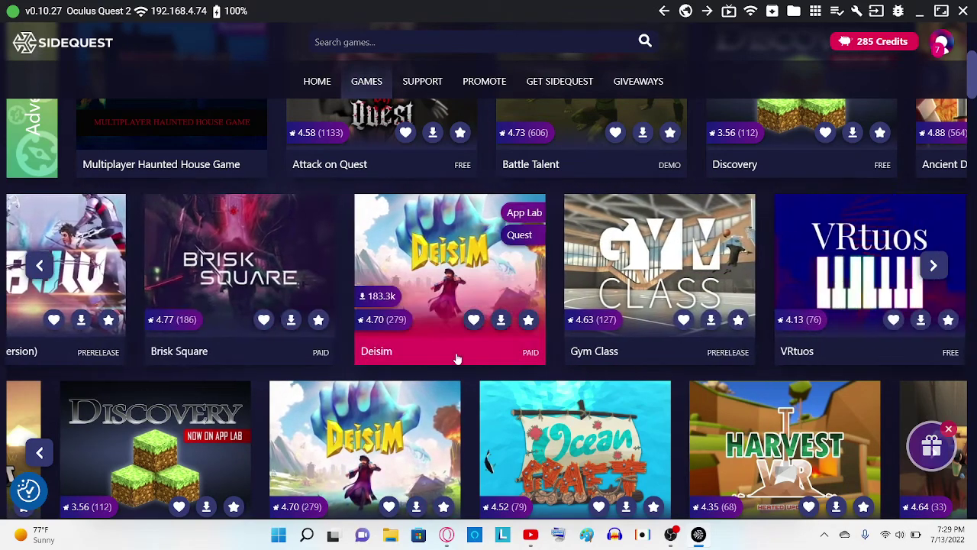
{"action": "scroll", "coordinate": [458, 359], "scroll_direction": "right", "scroll_amount": 1}
{"action": "scroll", "coordinate": [457, 359], "scroll_direction": "right", "scroll_amount": 1}
{"action": "scroll", "coordinate": [457, 359], "scroll_direction": "right", "scroll_amount": 1}
{"action": "scroll", "coordinate": [457, 359], "scroll_direction": "right", "scroll_amount": 1}
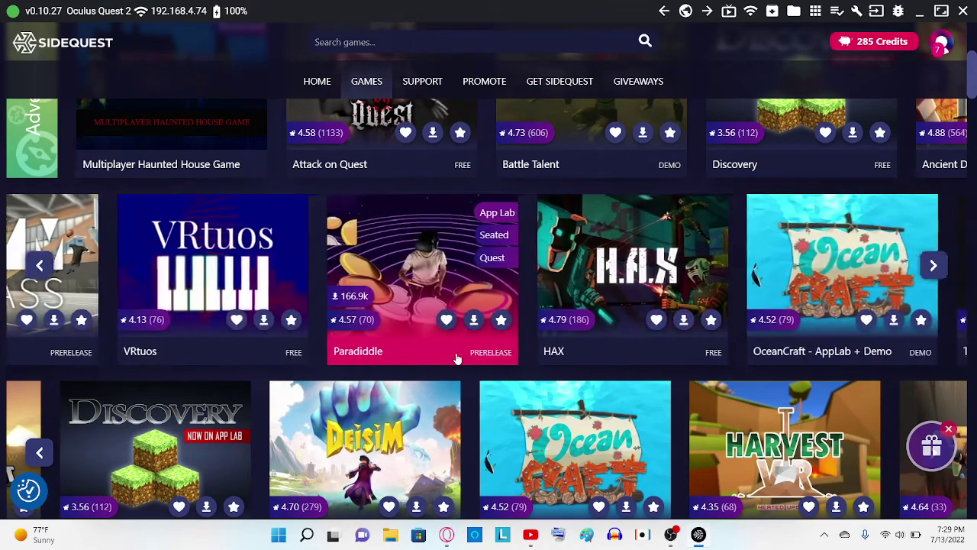
{"action": "scroll", "coordinate": [456, 359], "scroll_direction": "right", "scroll_amount": 1}
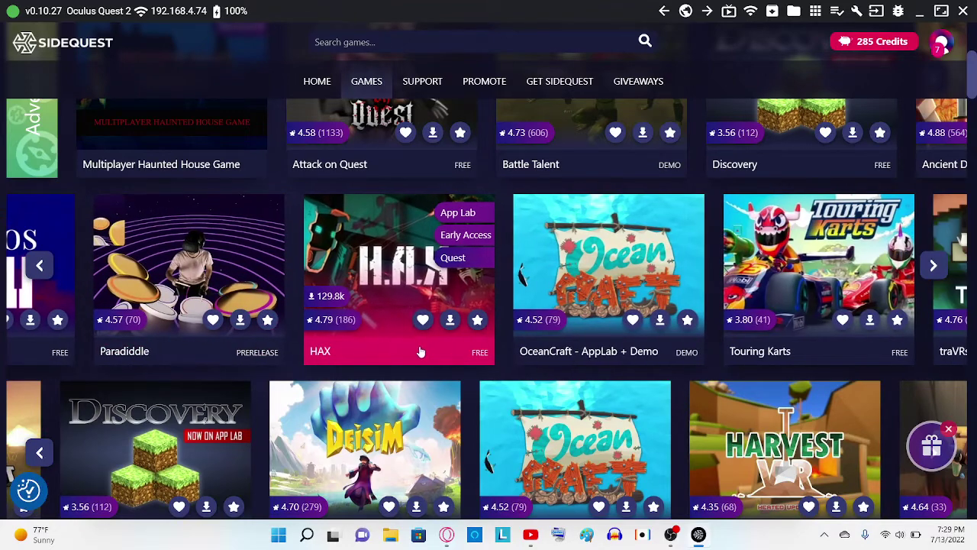
{"action": "left_click", "coordinate": [378, 271]}
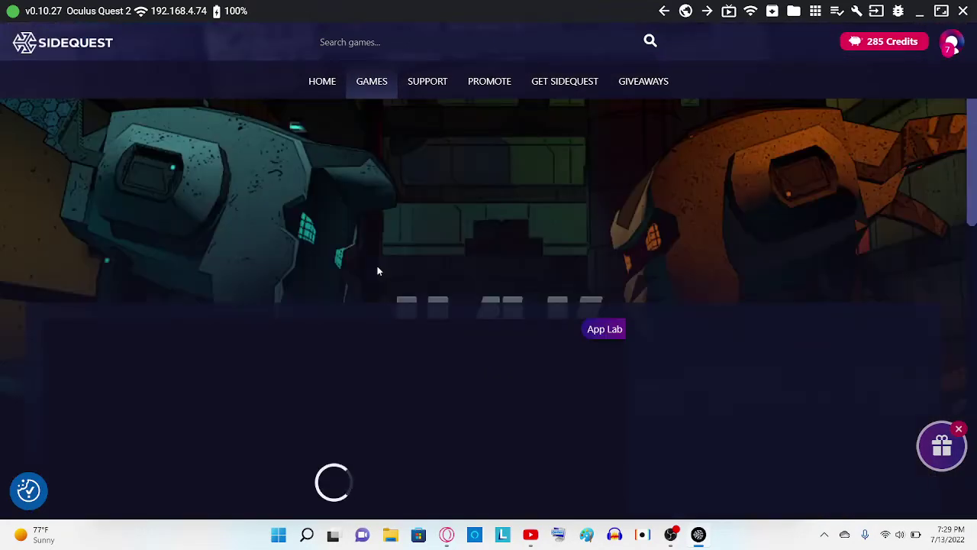
Start installing HAX with Download App (Sideload) from the download dropdown
{"action": "scroll", "coordinate": [384, 331], "scroll_direction": "down", "scroll_amount": 3}
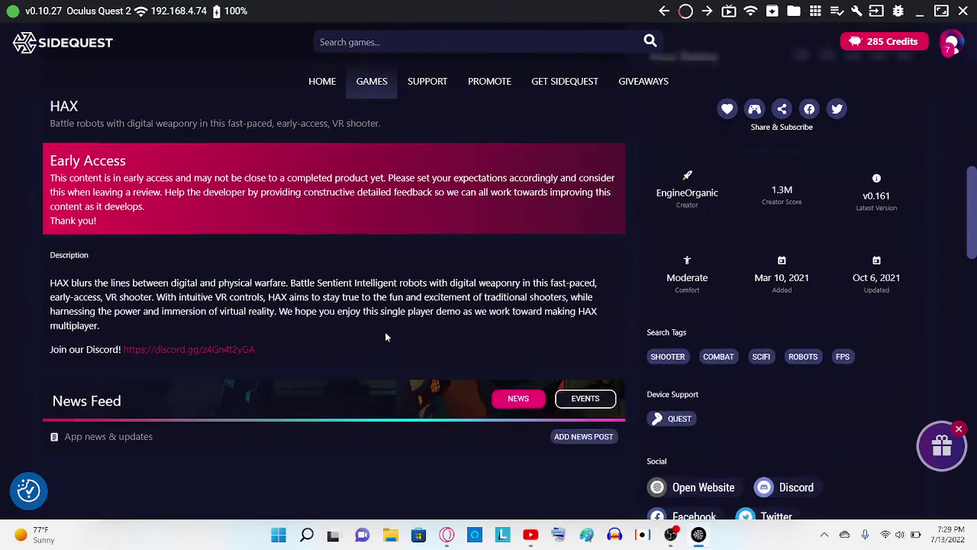
{"action": "scroll", "coordinate": [385, 331], "scroll_direction": "up", "scroll_amount": 3}
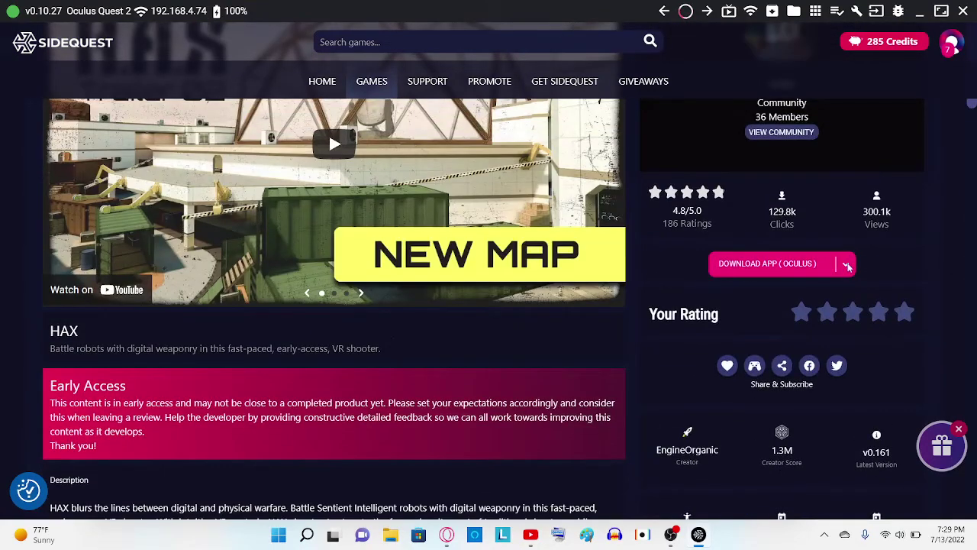
{"action": "left_click", "coordinate": [846, 264]}
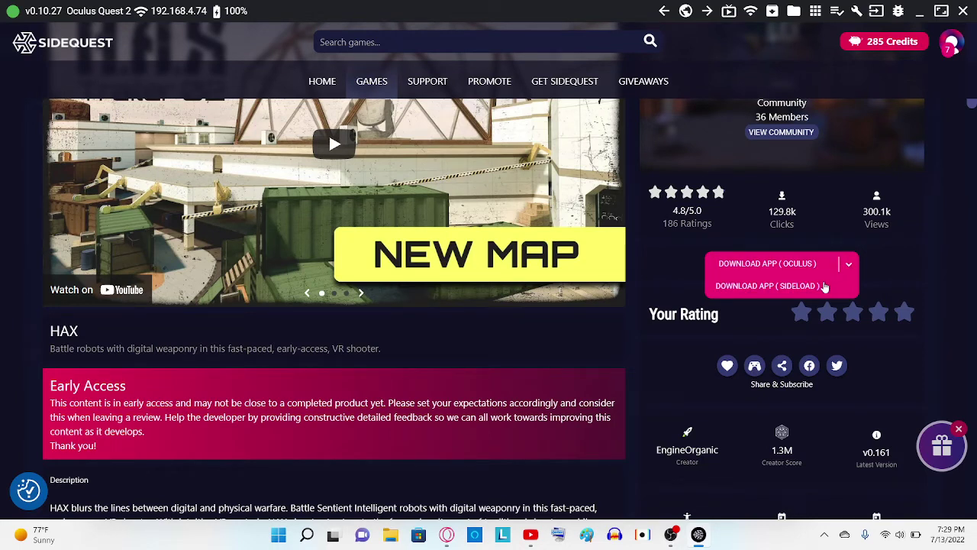
{"action": "left_click", "coordinate": [781, 287]}
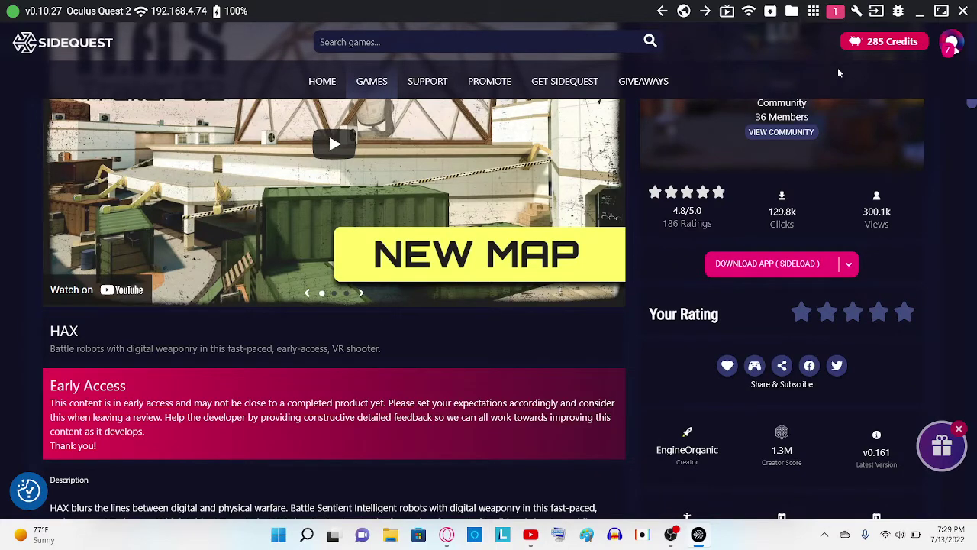
{"action": "scroll", "coordinate": [559, 211], "scroll_direction": "down", "scroll_amount": 3}
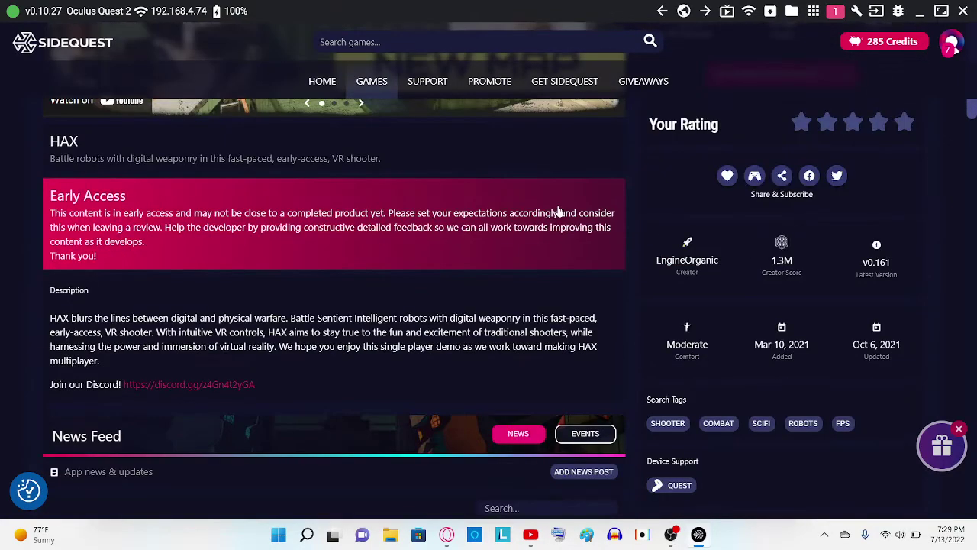
{"action": "scroll", "coordinate": [559, 211], "scroll_direction": "down", "scroll_amount": 2}
{"action": "scroll", "coordinate": [559, 211], "scroll_direction": "down", "scroll_amount": 1}
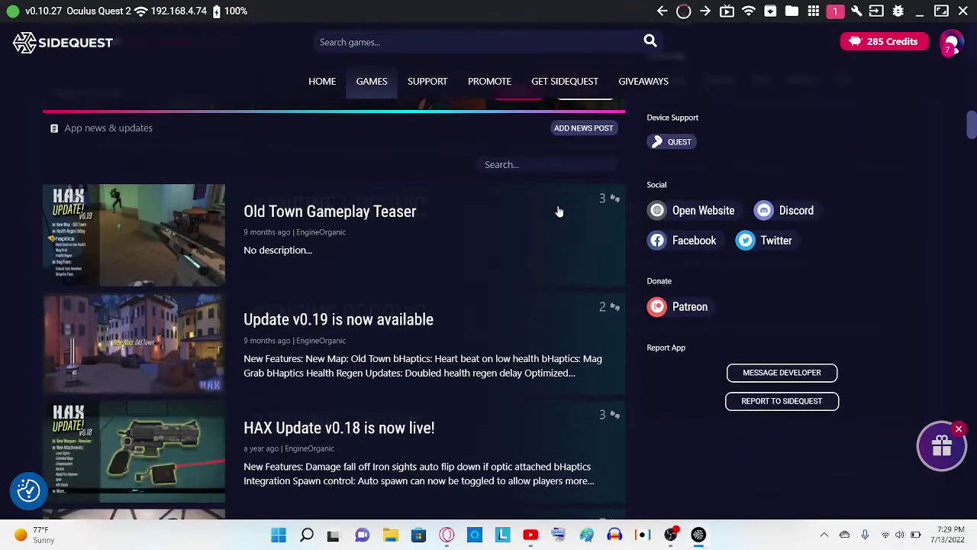
{"action": "scroll", "coordinate": [559, 210], "scroll_direction": "up", "scroll_amount": 6}
{"action": "scroll", "coordinate": [559, 211], "scroll_direction": "up", "scroll_amount": 5}
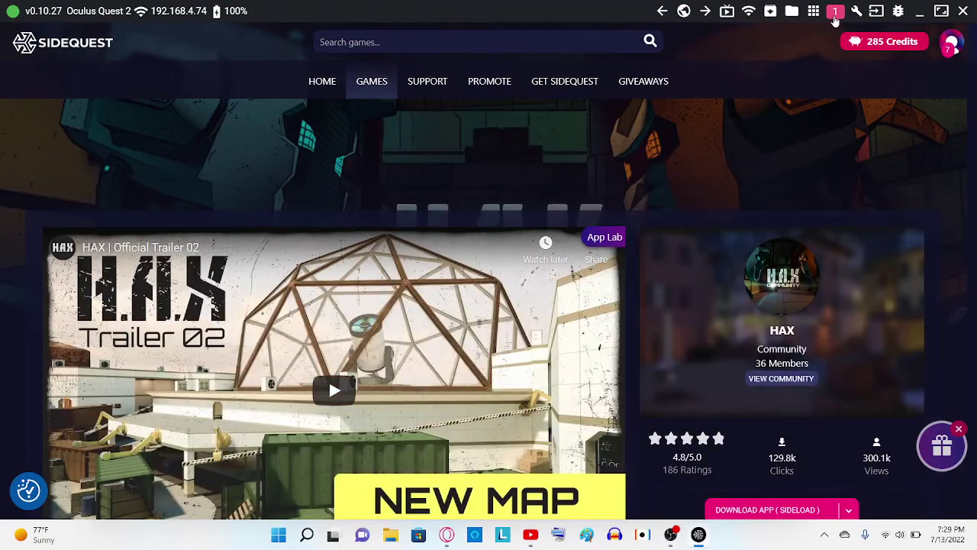
Confirm in the Tasks list that the HAX sideload completed
{"action": "left_click", "coordinate": [834, 12]}
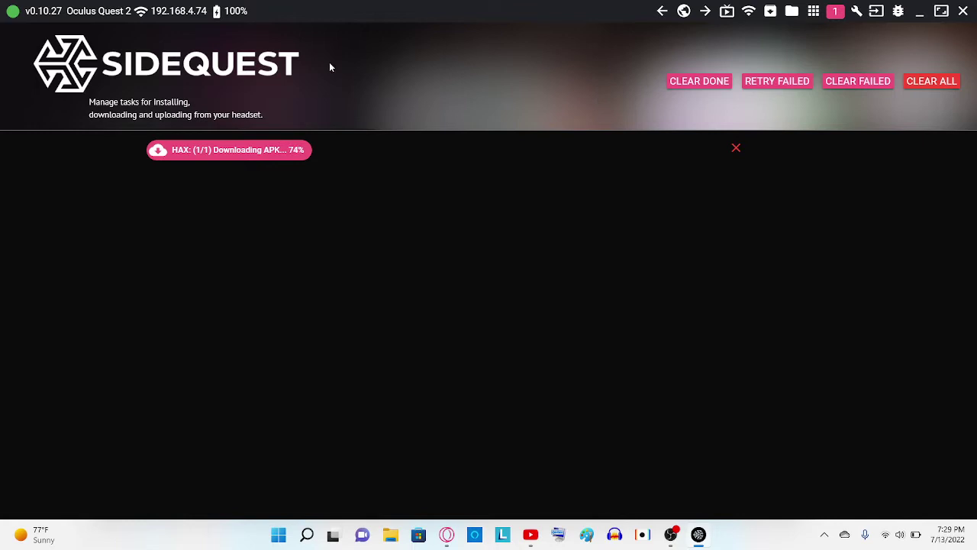
{"action": "left_click", "coordinate": [245, 61]}
{"action": "left_click", "coordinate": [339, 42]}
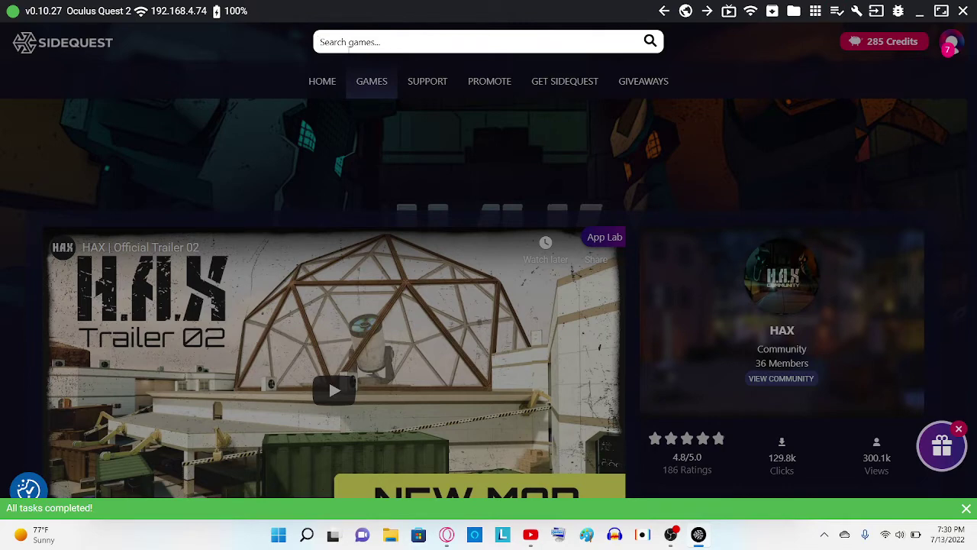
Search SideQuest for 'physics', replacing the earlier 'playground' query
{"action": "type", "text": "pl"}
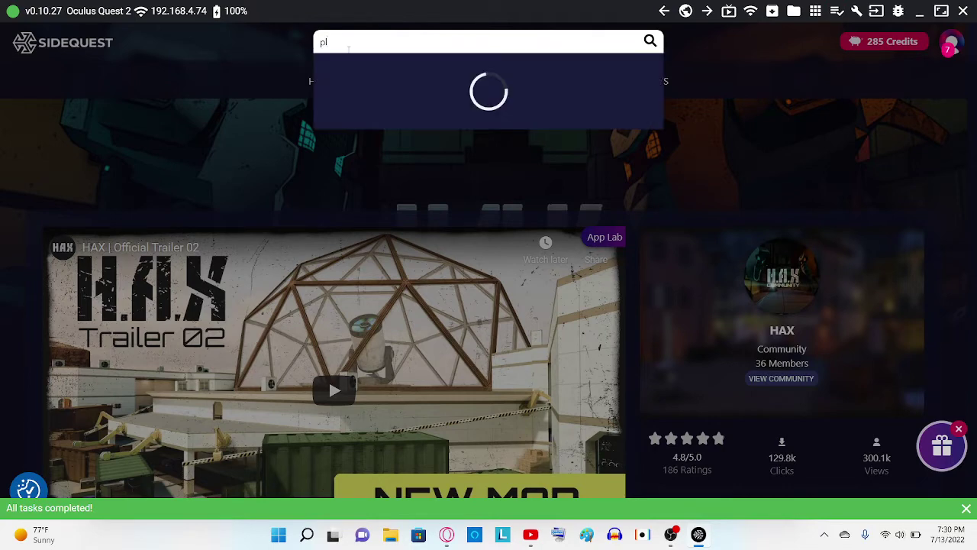
{"action": "type", "text": "a"}
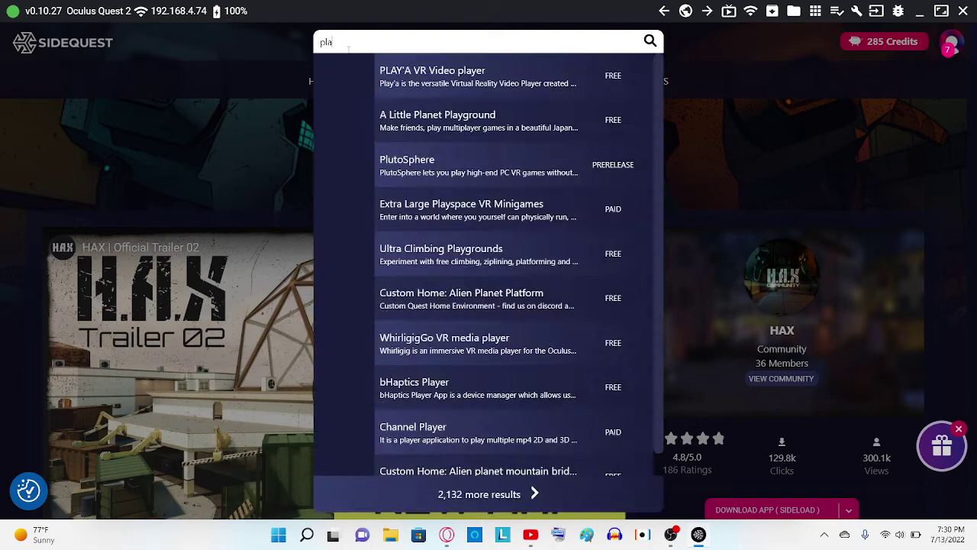
{"action": "type", "text": "ygrou"}
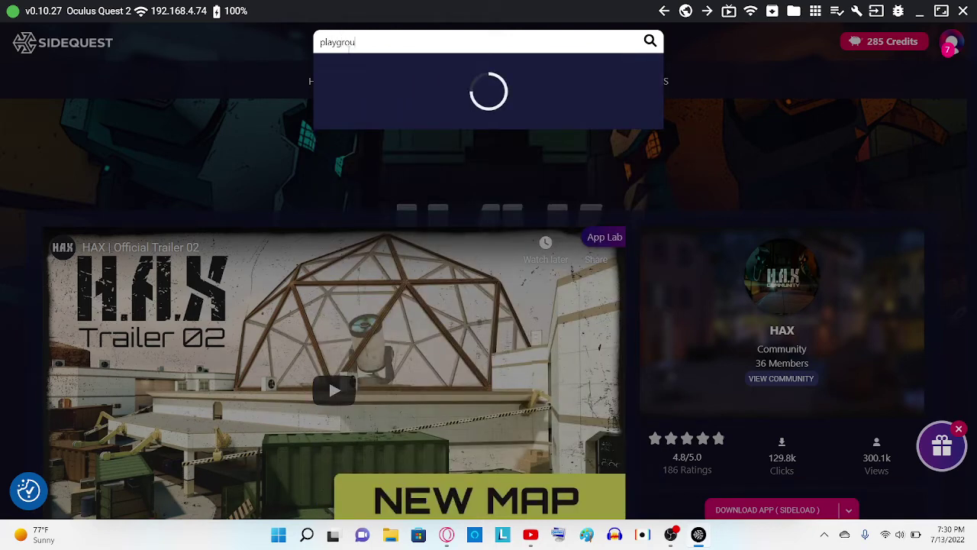
{"action": "type", "text": "nd"}
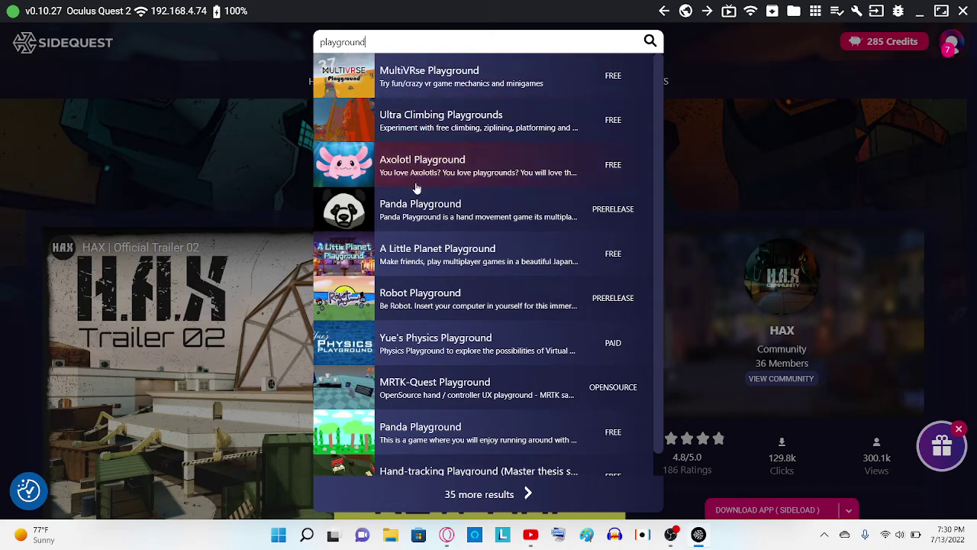
{"action": "scroll", "coordinate": [427, 343], "scroll_direction": "down", "scroll_amount": 1}
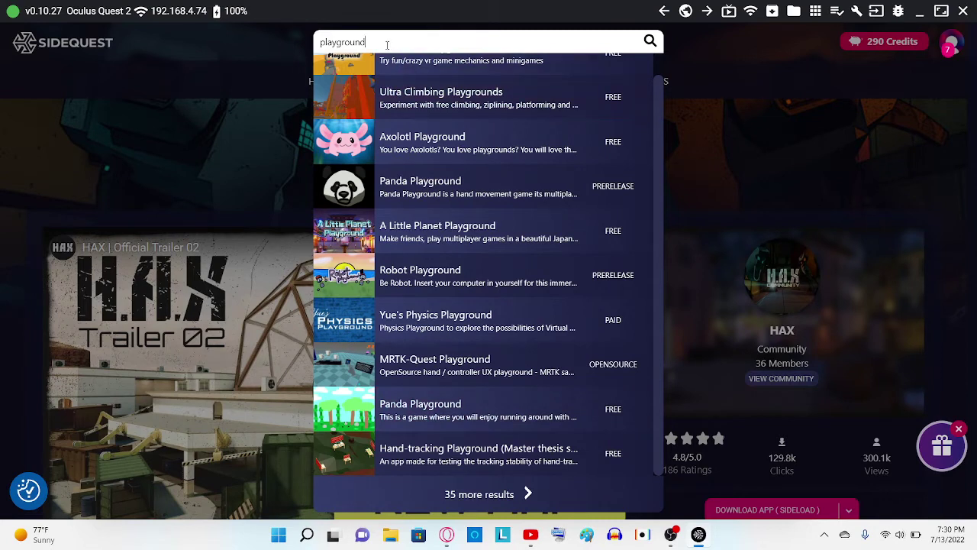
{"action": "scroll", "coordinate": [386, 107], "scroll_direction": "up", "scroll_amount": 1}
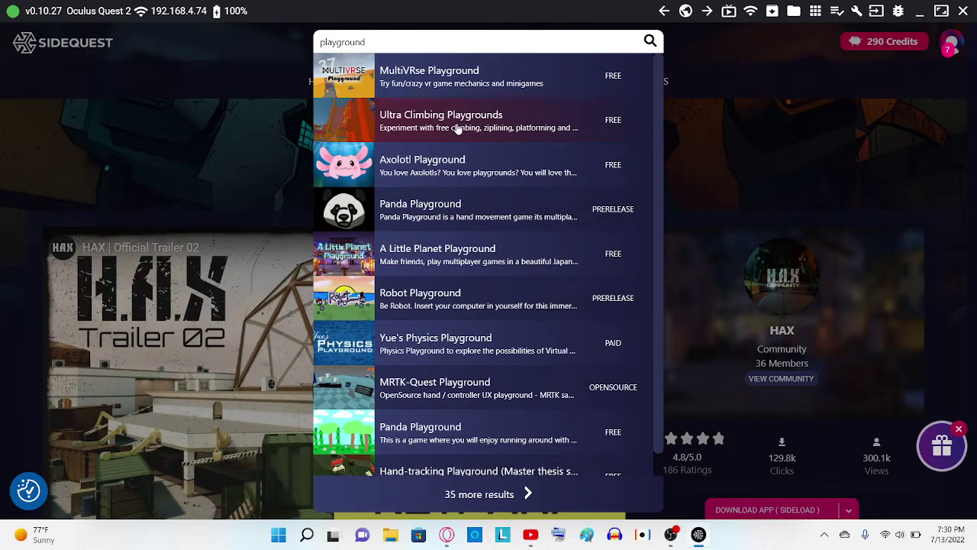
{"action": "left_click_drag", "start_coordinate": [392, 34], "coordinate": [314, 31]}
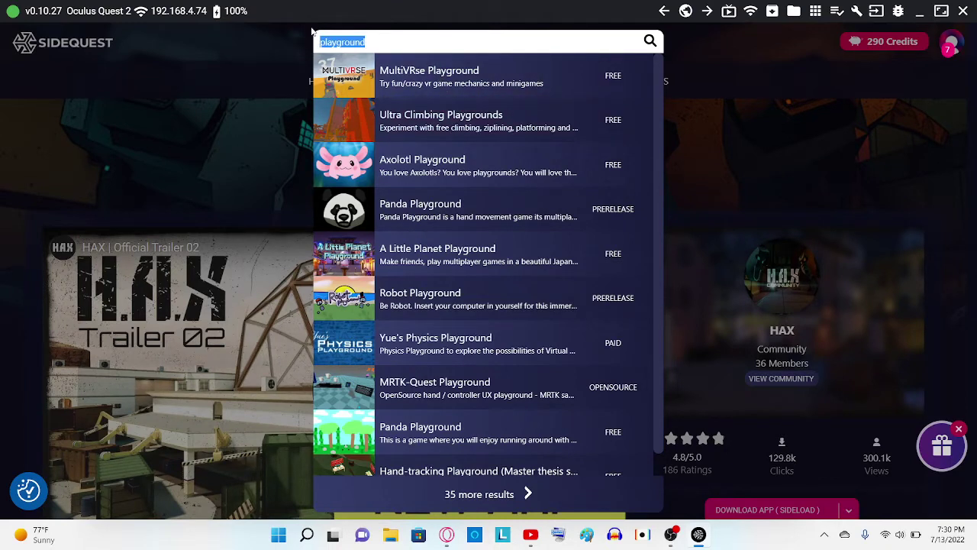
{"action": "type", "text": "f"}
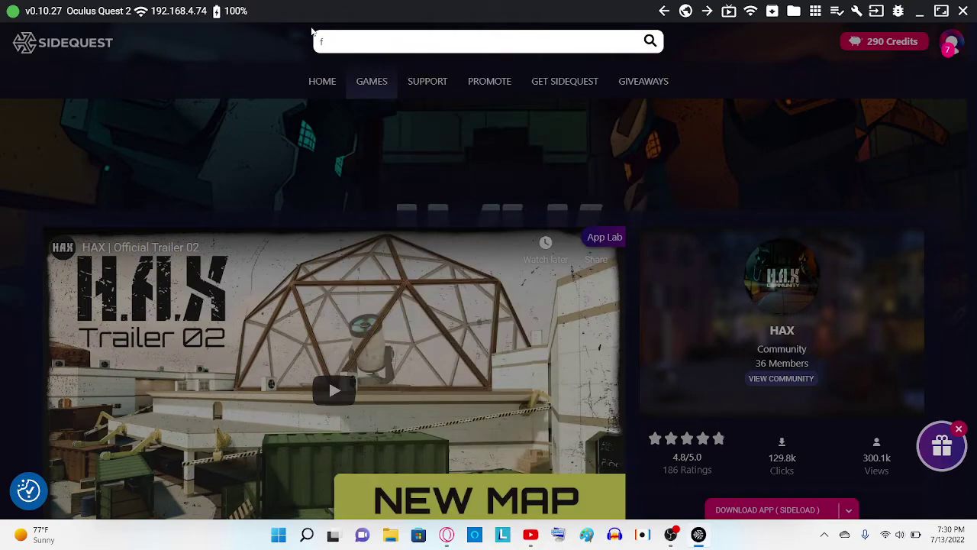
{"action": "key", "text": "BackSpace"}
{"action": "type", "text": "phys"}
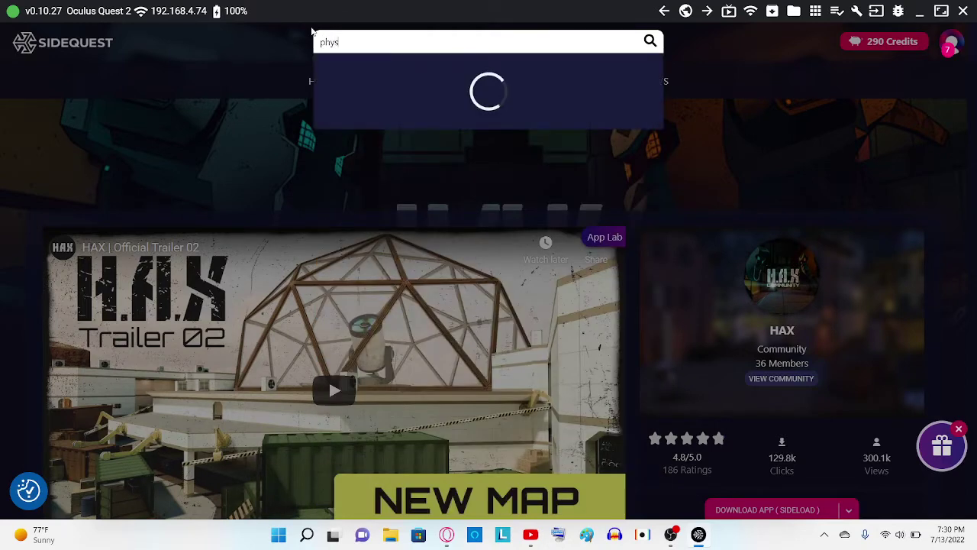
{"action": "type", "text": "ics"}
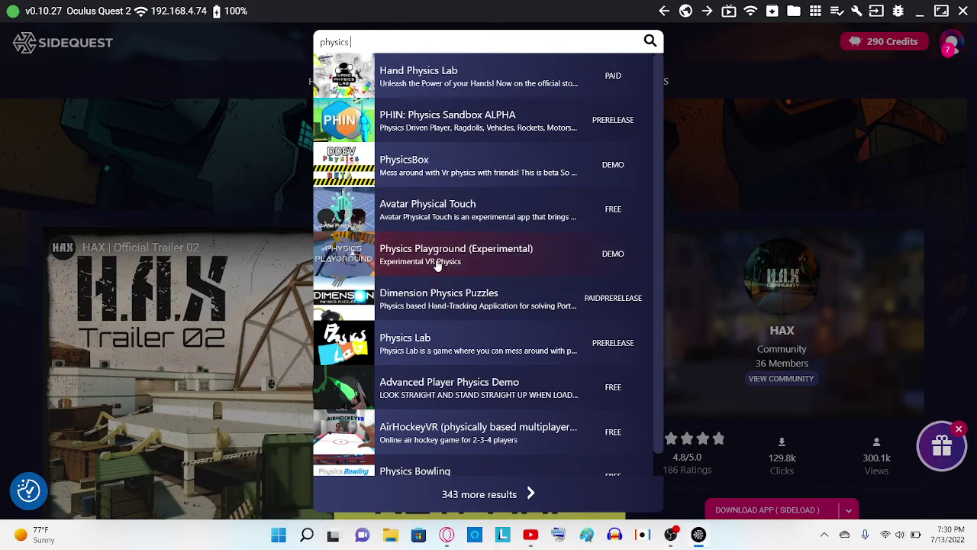
Open the Physics Playground (Experimental) result from the physics search results
{"action": "left_click", "coordinate": [437, 265]}
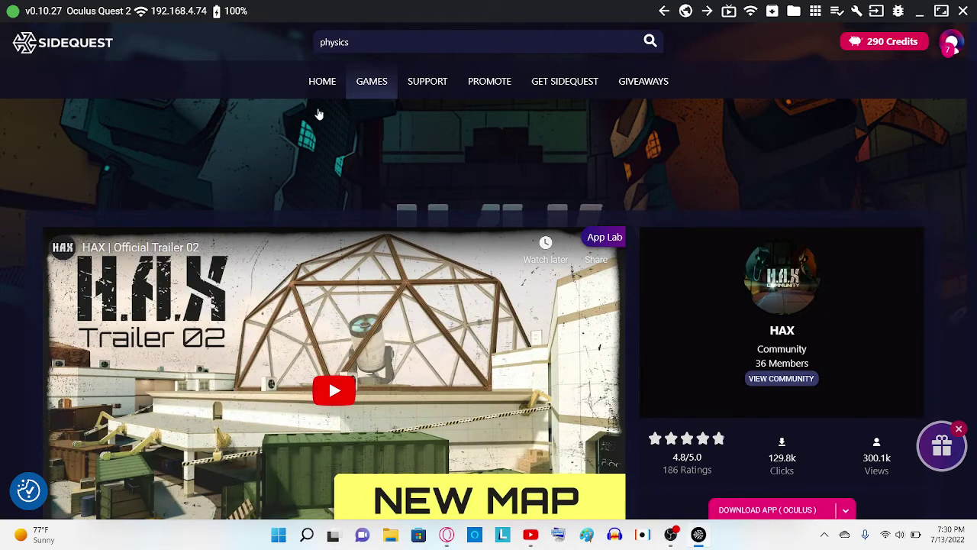
{"action": "scroll", "coordinate": [585, 40], "scroll_direction": "down", "scroll_amount": 3}
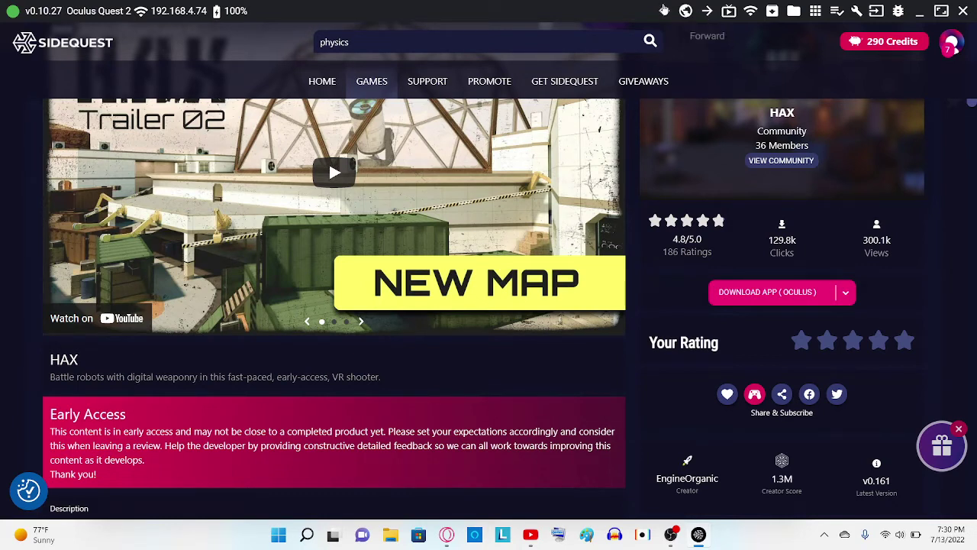
{"action": "left_click", "coordinate": [664, 11]}
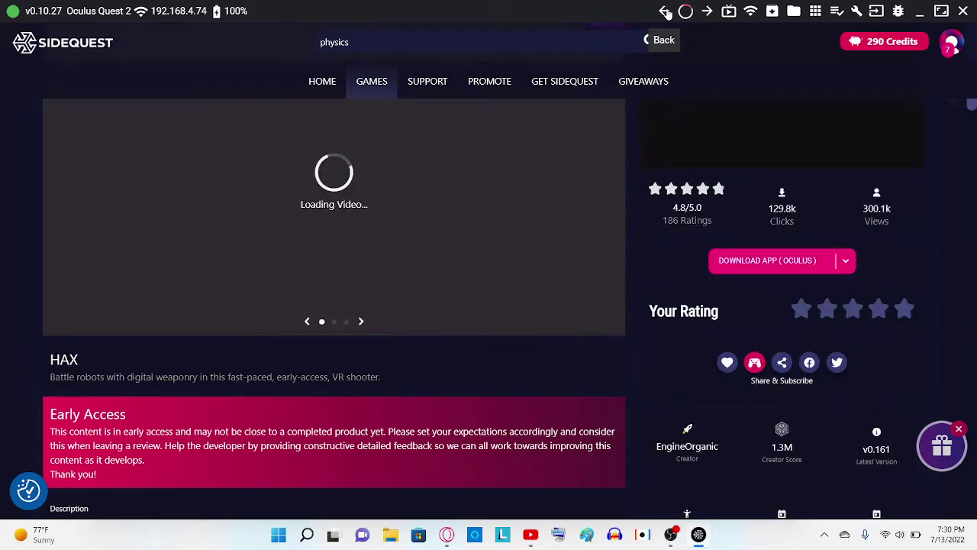
{"action": "left_click", "coordinate": [664, 11]}
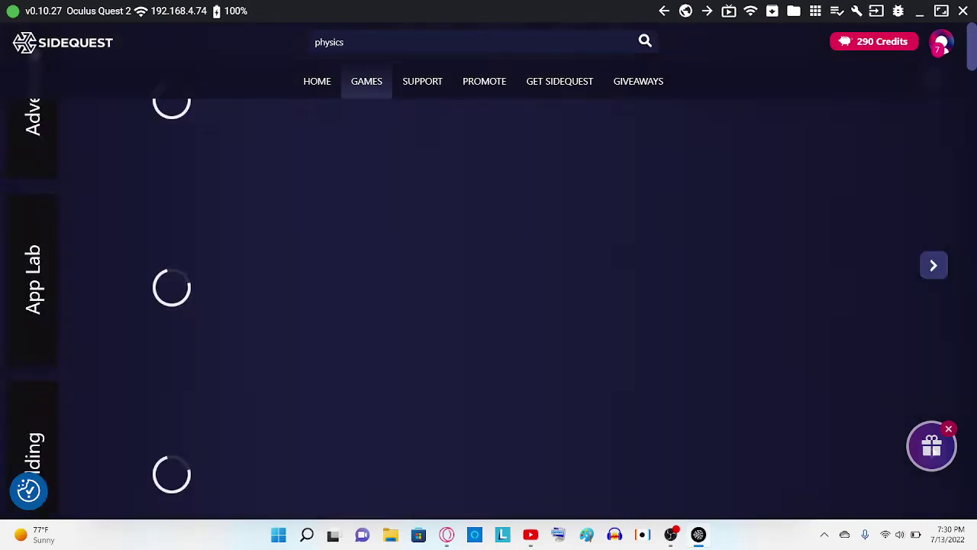
{"action": "left_click", "coordinate": [430, 43]}
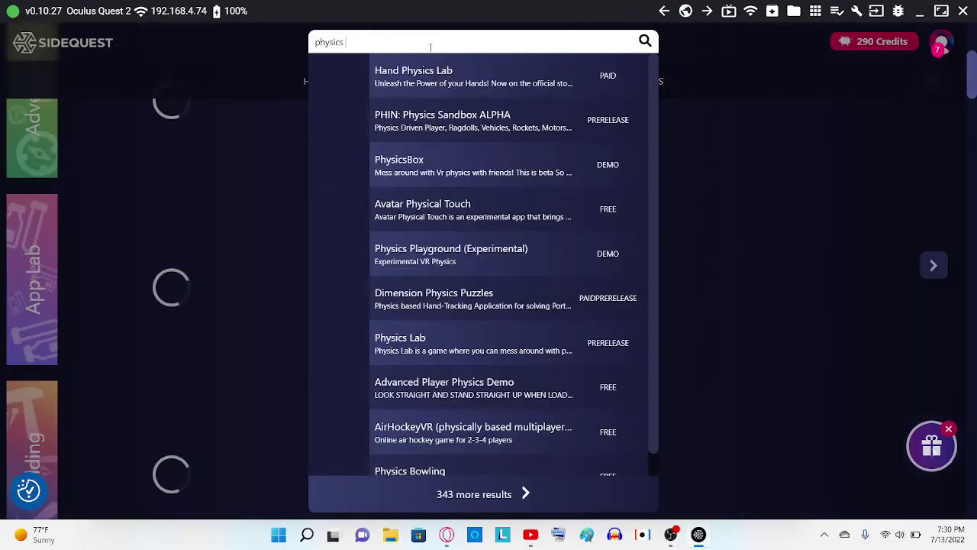
{"action": "left_click", "coordinate": [443, 262]}
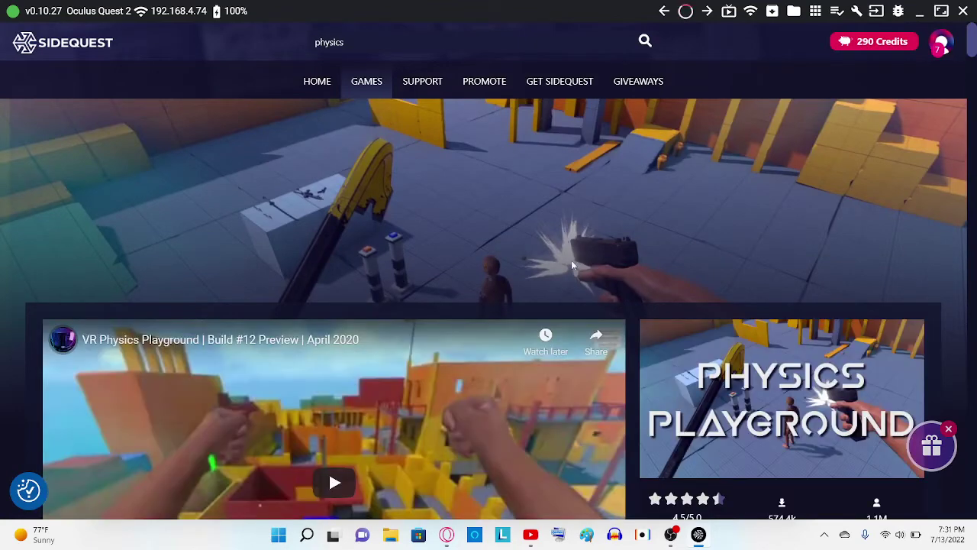
{"action": "scroll", "coordinate": [571, 259], "scroll_direction": "down", "scroll_amount": 2}
{"action": "scroll", "coordinate": [543, 428], "scroll_direction": "down", "scroll_amount": 1}
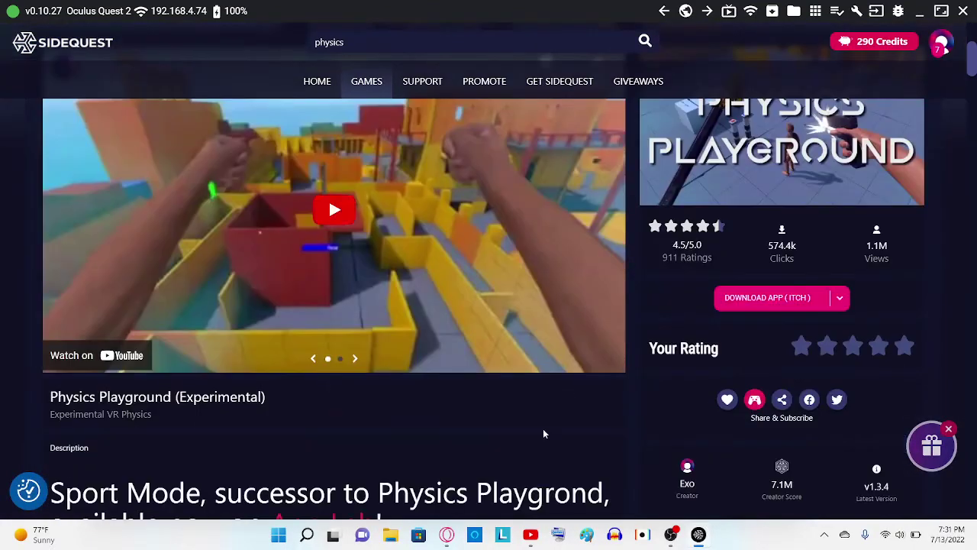
{"action": "scroll", "coordinate": [473, 460], "scroll_direction": "down", "scroll_amount": 1}
{"action": "scroll", "coordinate": [472, 465], "scroll_direction": "down", "scroll_amount": 1}
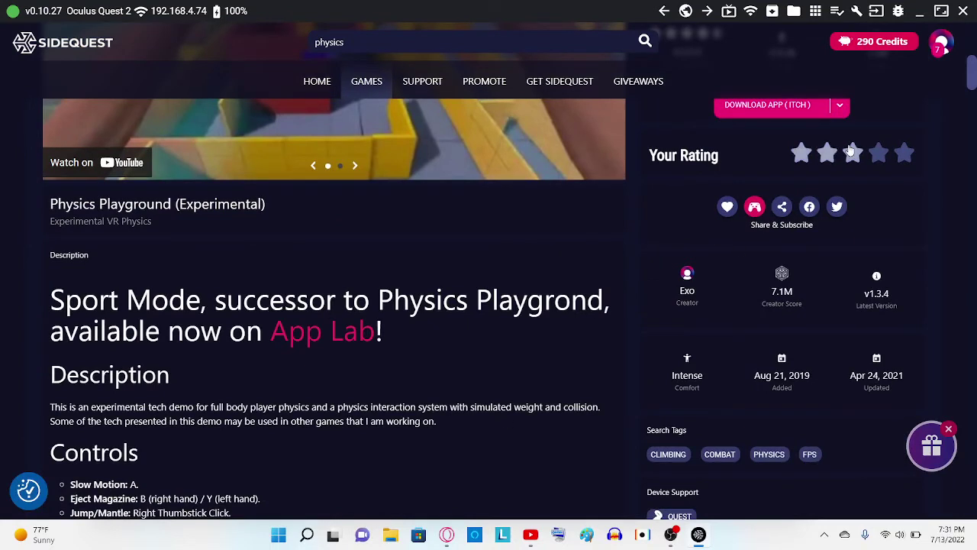
{"action": "left_click", "coordinate": [842, 107]}
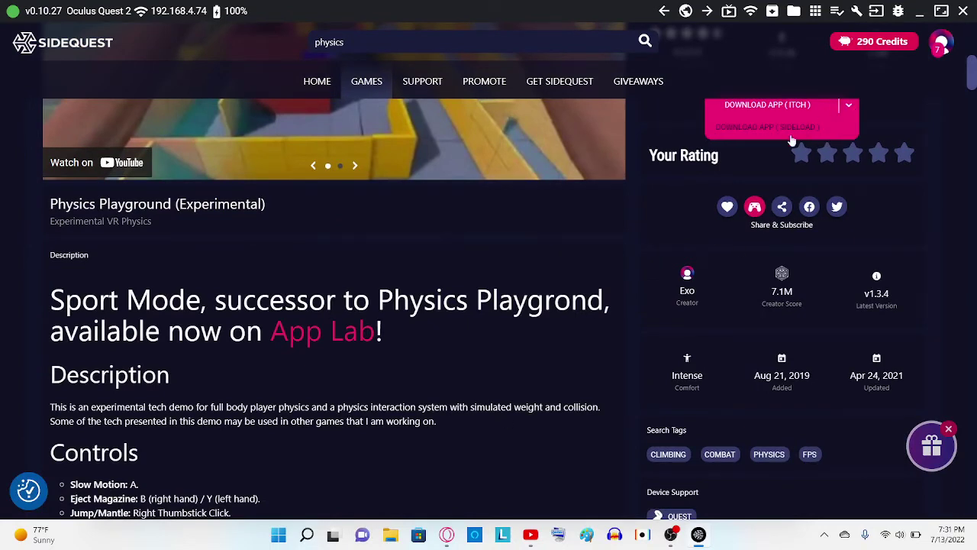
{"action": "left_click", "coordinate": [541, 245]}
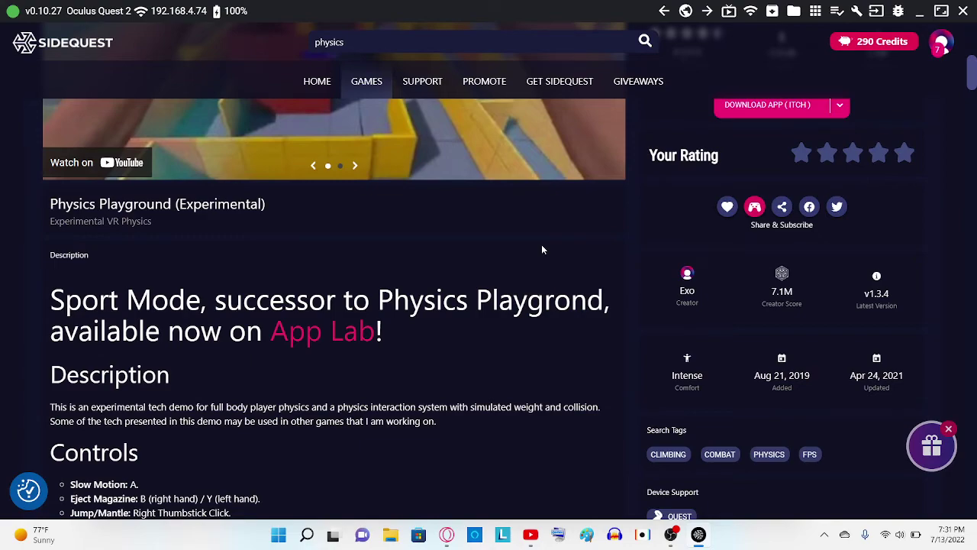
{"action": "scroll", "coordinate": [542, 250], "scroll_direction": "up", "scroll_amount": 3}
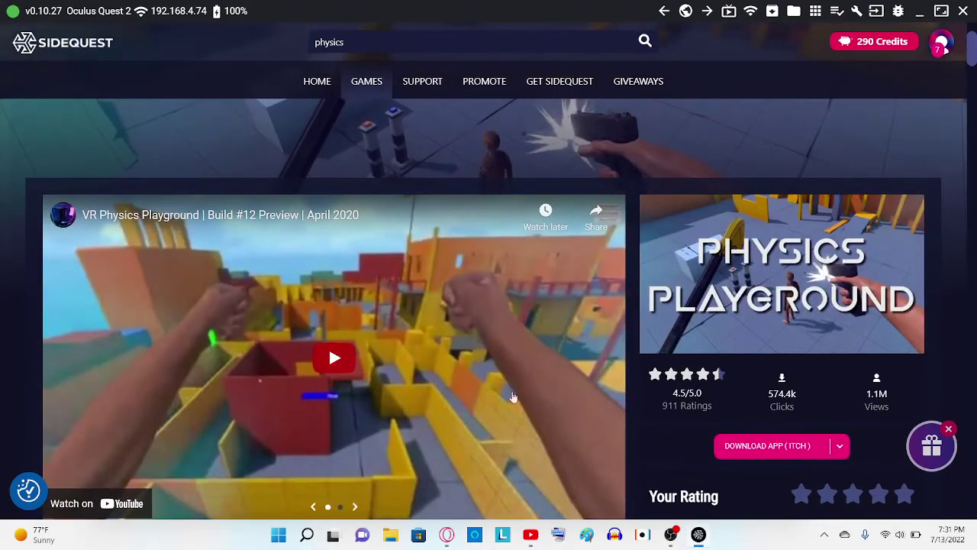
{"action": "scroll", "coordinate": [520, 426], "scroll_direction": "down", "scroll_amount": 1}
{"action": "scroll", "coordinate": [520, 426], "scroll_direction": "down", "scroll_amount": 2}
{"action": "scroll", "coordinate": [519, 426], "scroll_direction": "down", "scroll_amount": 2}
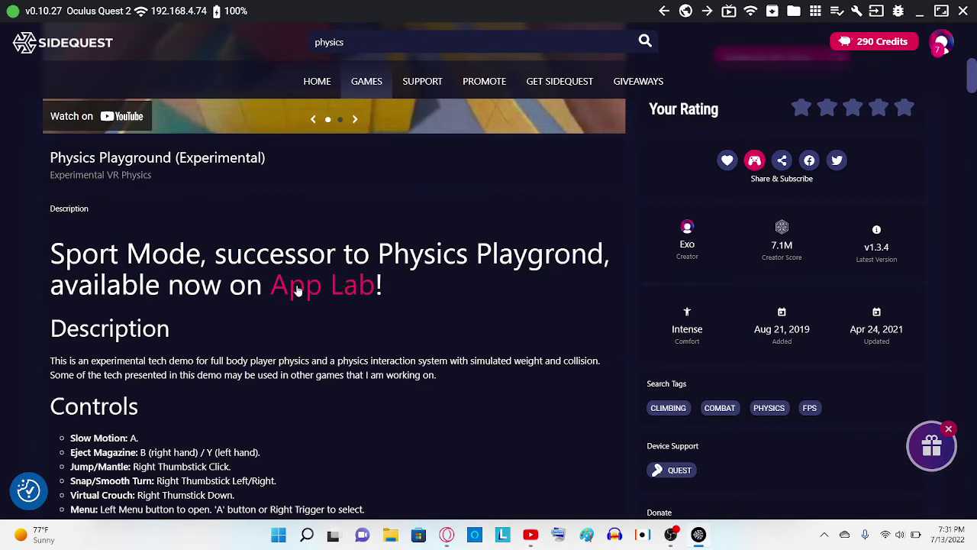
Open the Sport Mode App Lab page past its warning and scroll its details
{"action": "left_click", "coordinate": [298, 290]}
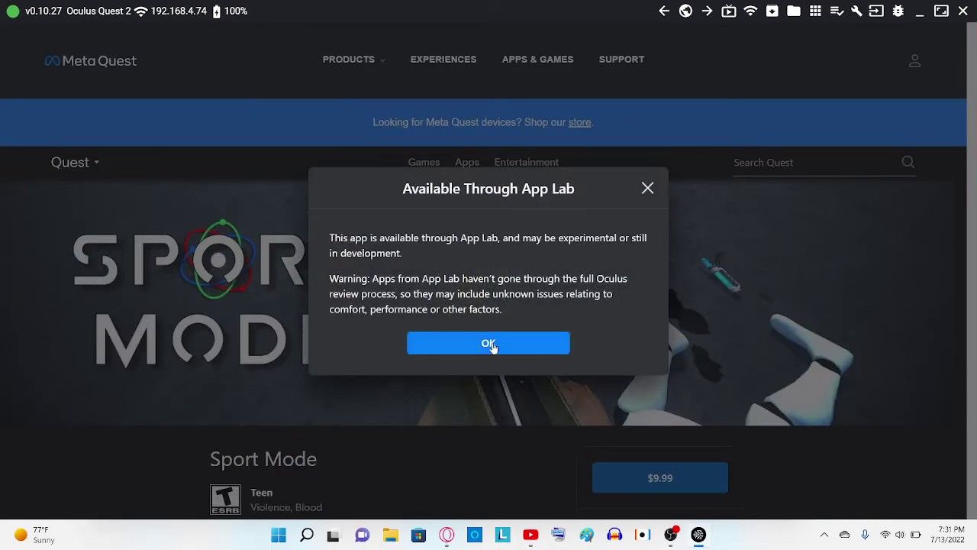
{"action": "left_click", "coordinate": [494, 343]}
{"action": "scroll", "coordinate": [472, 298], "scroll_direction": "down", "scroll_amount": 4}
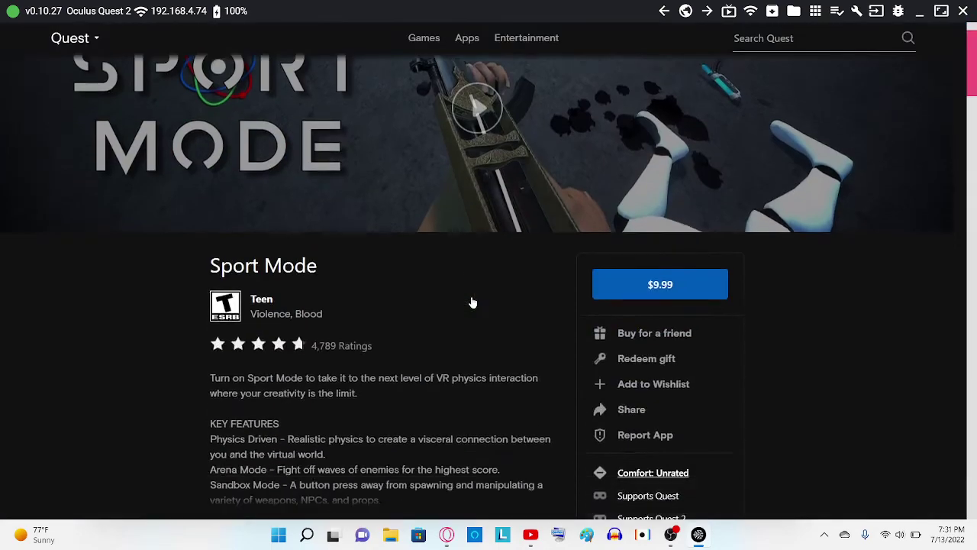
{"action": "scroll", "coordinate": [472, 303], "scroll_direction": "down", "scroll_amount": 2}
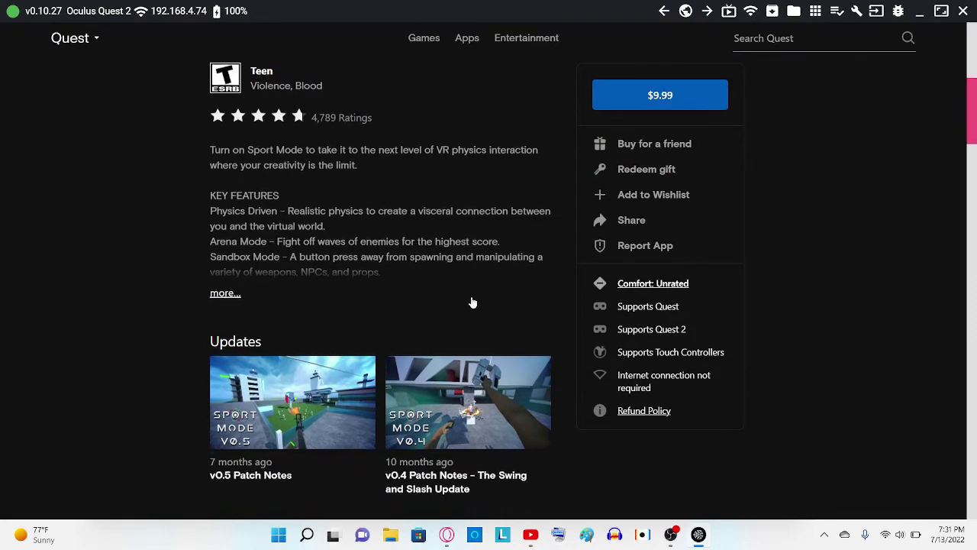
{"action": "scroll", "coordinate": [472, 302], "scroll_direction": "down", "scroll_amount": 1}
{"action": "scroll", "coordinate": [473, 303], "scroll_direction": "down", "scroll_amount": 1}
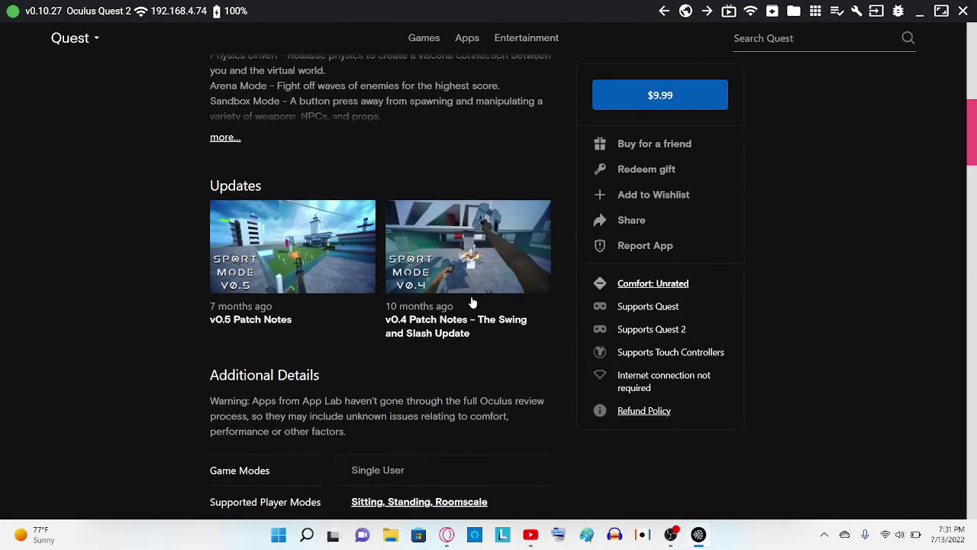
{"action": "scroll", "coordinate": [473, 302], "scroll_direction": "down", "scroll_amount": 1}
{"action": "scroll", "coordinate": [473, 302], "scroll_direction": "down", "scroll_amount": 1}
{"action": "scroll", "coordinate": [473, 303], "scroll_direction": "down", "scroll_amount": 3}
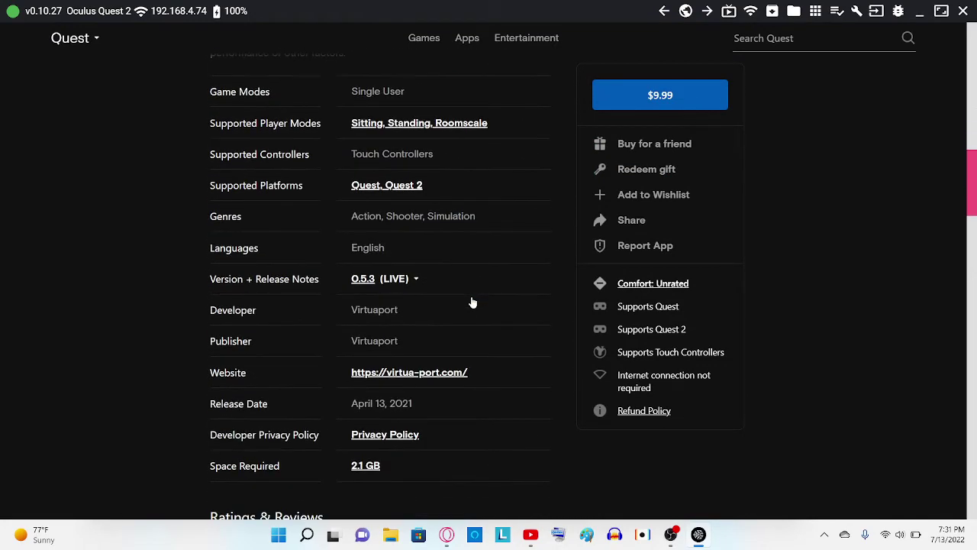
Check the version list, leaving LIVE, finish reviewing the listing, then switch to OBS
{"action": "left_click", "coordinate": [413, 280]}
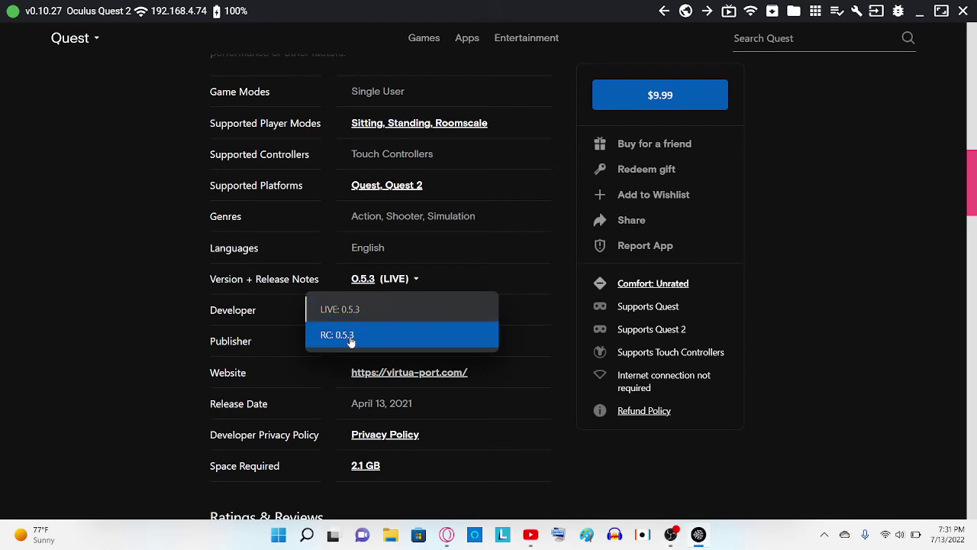
{"action": "left_click", "coordinate": [447, 233]}
{"action": "scroll", "coordinate": [443, 365], "scroll_direction": "down", "scroll_amount": 2}
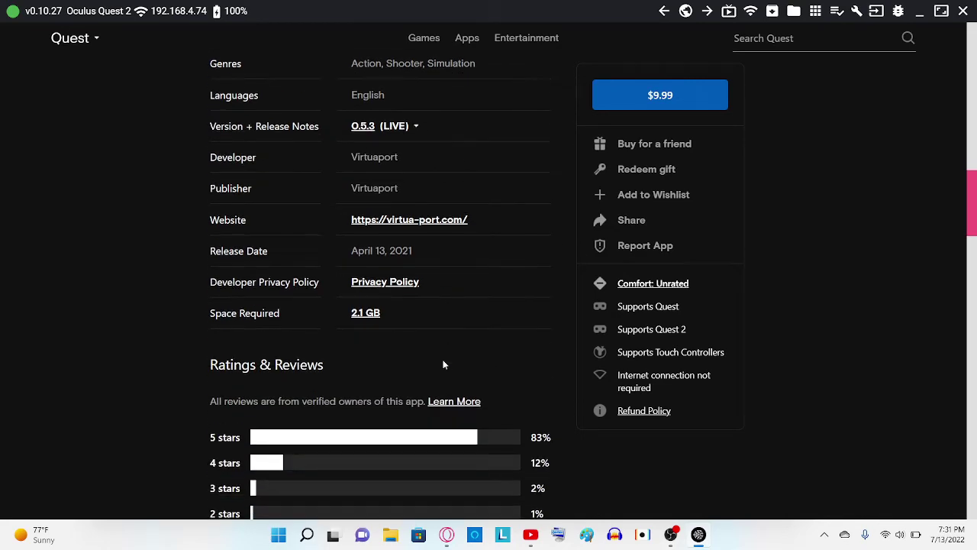
{"action": "scroll", "coordinate": [443, 364], "scroll_direction": "down", "scroll_amount": 2}
{"action": "scroll", "coordinate": [443, 365], "scroll_direction": "down", "scroll_amount": 1}
{"action": "scroll", "coordinate": [443, 364], "scroll_direction": "down", "scroll_amount": 1}
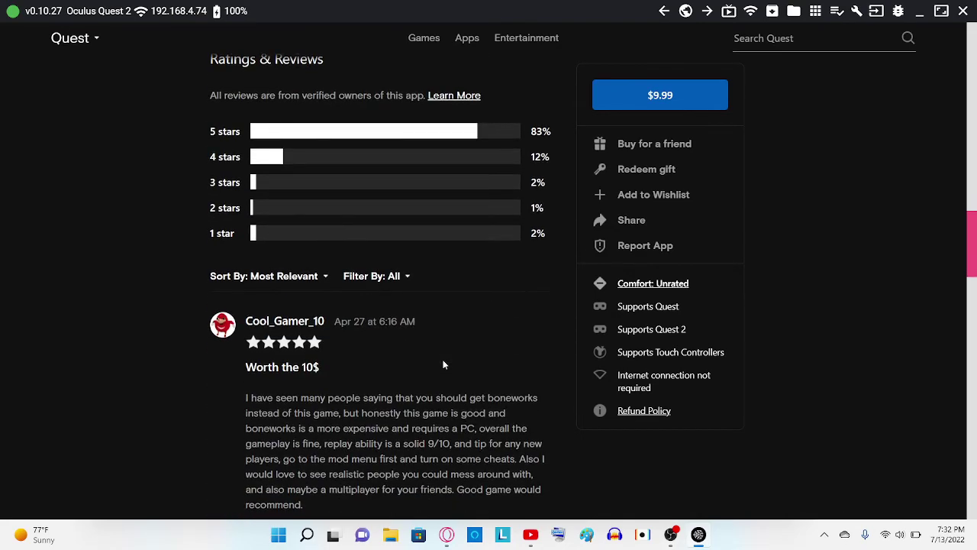
{"action": "scroll", "coordinate": [443, 364], "scroll_direction": "up", "scroll_amount": 1}
{"action": "scroll", "coordinate": [443, 365], "scroll_direction": "down", "scroll_amount": 1}
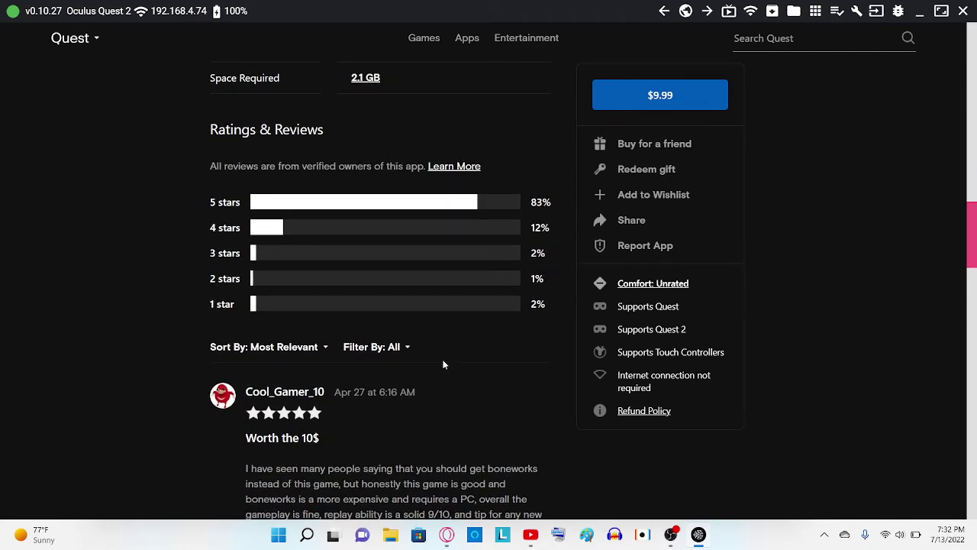
{"action": "scroll", "coordinate": [443, 364], "scroll_direction": "up", "scroll_amount": 6}
{"action": "scroll", "coordinate": [443, 364], "scroll_direction": "up", "scroll_amount": 5}
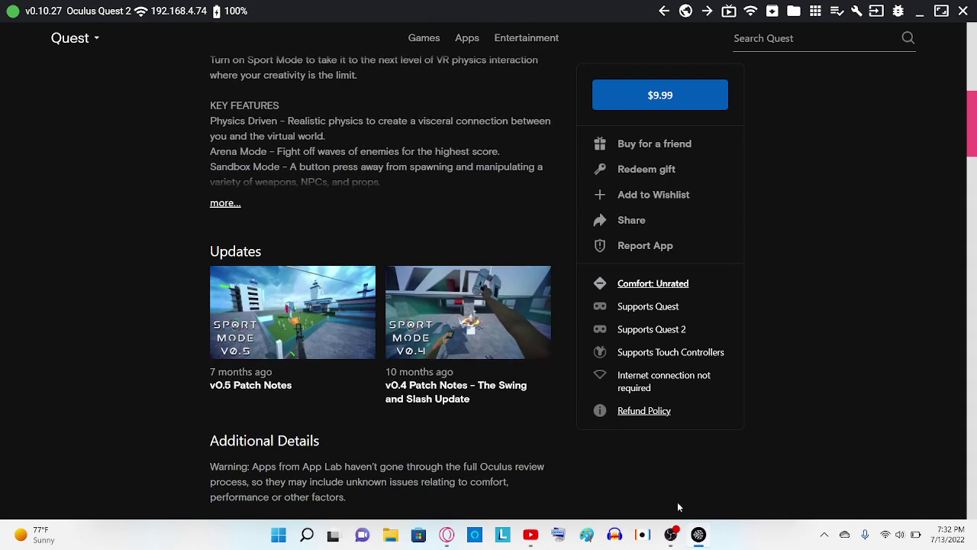
{"action": "left_click", "coordinate": [671, 534]}
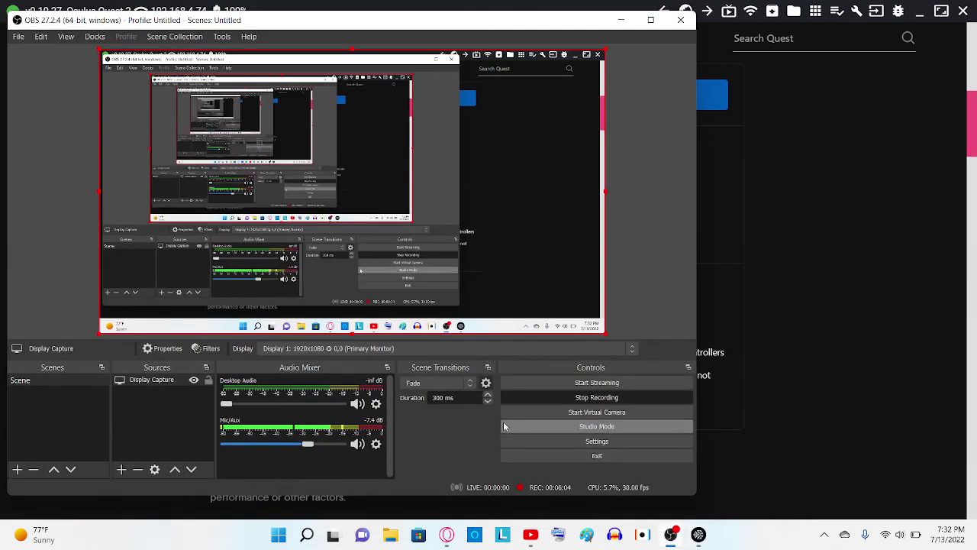